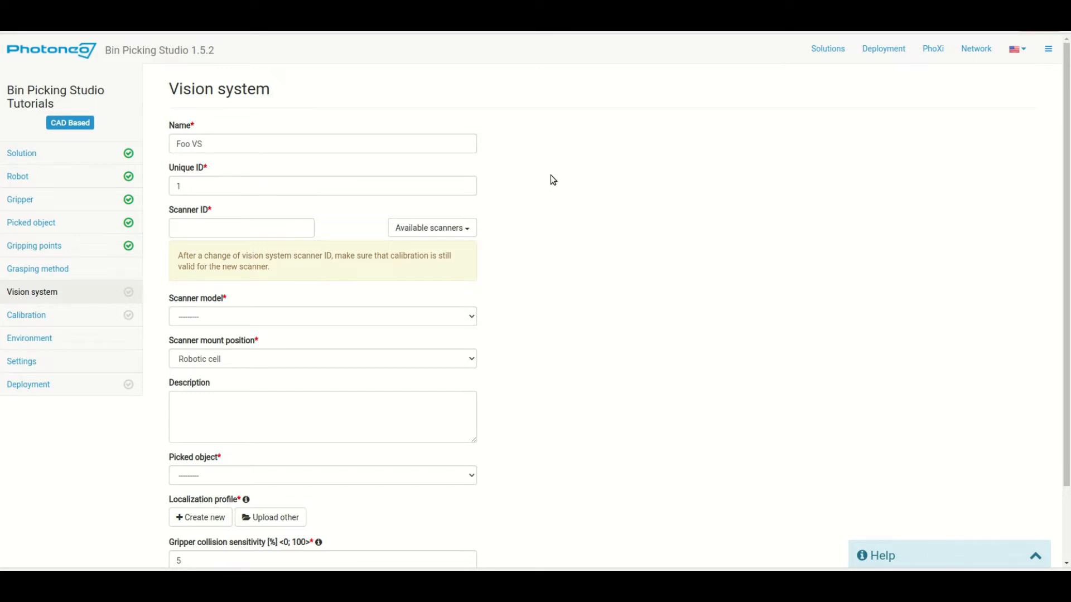
# Open the Available scanners list on the new Foo VS form
pyautogui.click(423, 232)
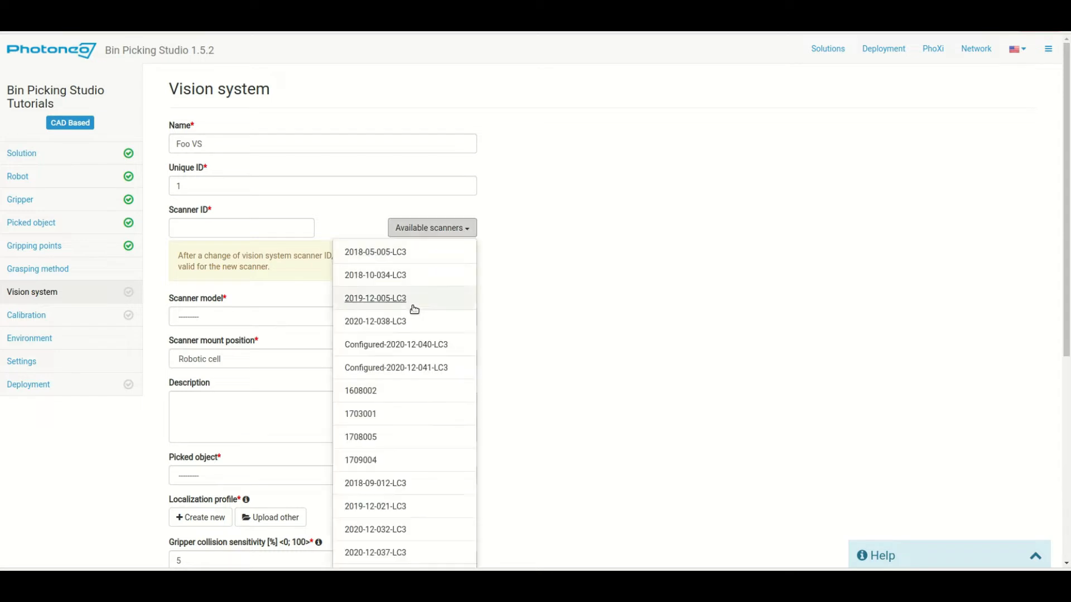
# Assign scanner 1709004 as a PhoXi 3D Scanner M, mounted in the Robotic cell
pyautogui.click(356, 462)
pyautogui.click(233, 317)
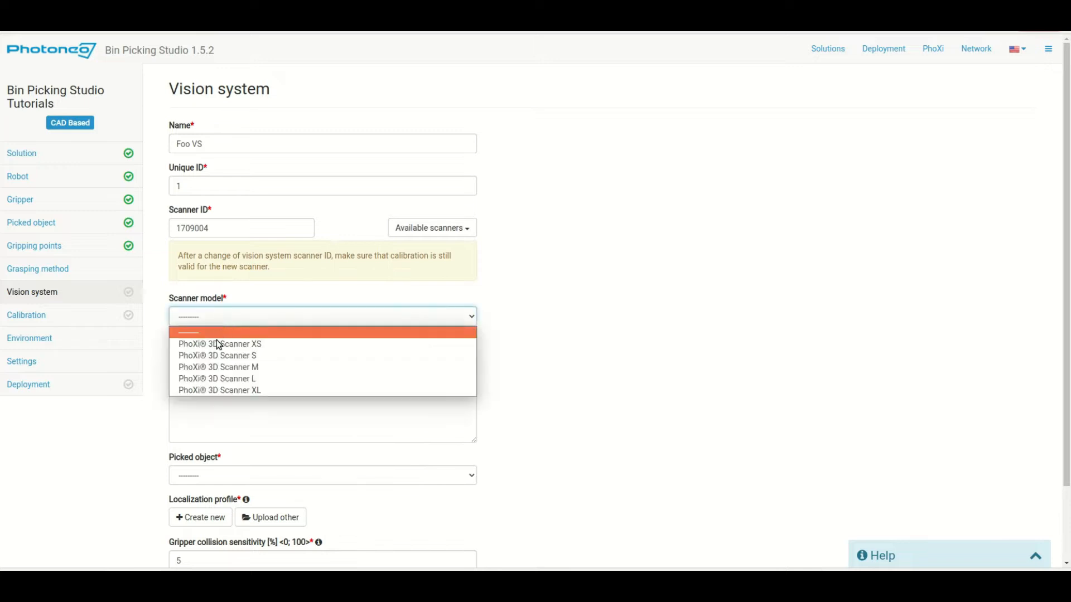
pyautogui.click(239, 367)
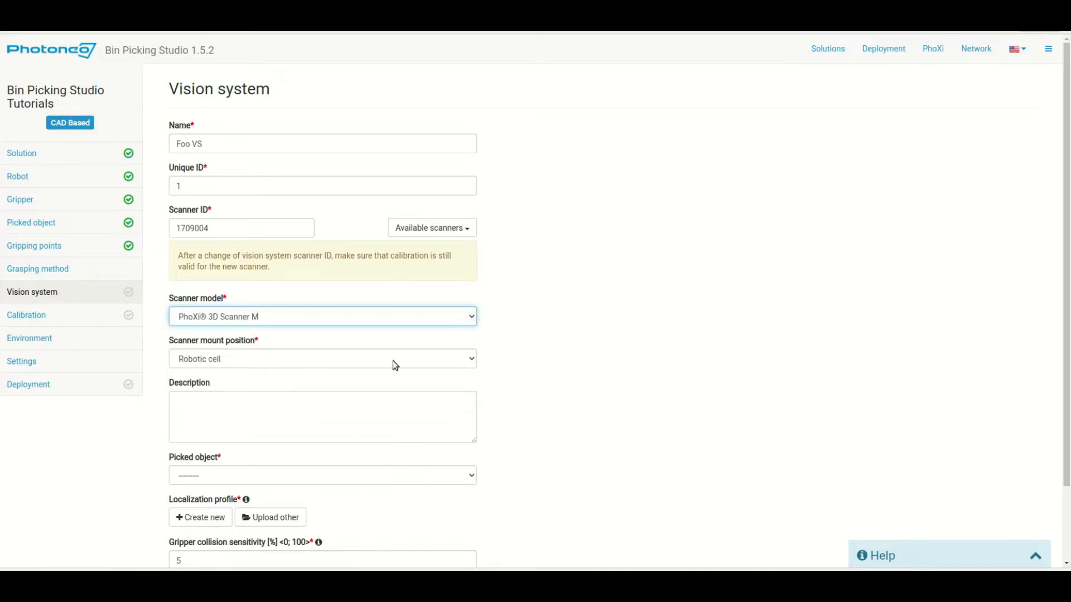
pyautogui.click(587, 348)
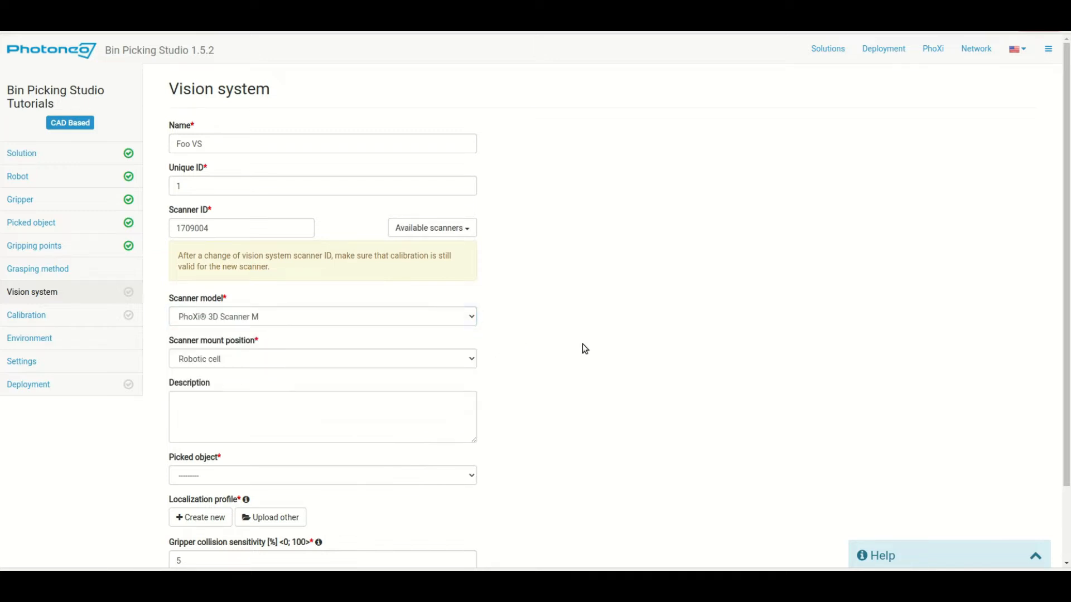
pyautogui.click(187, 362)
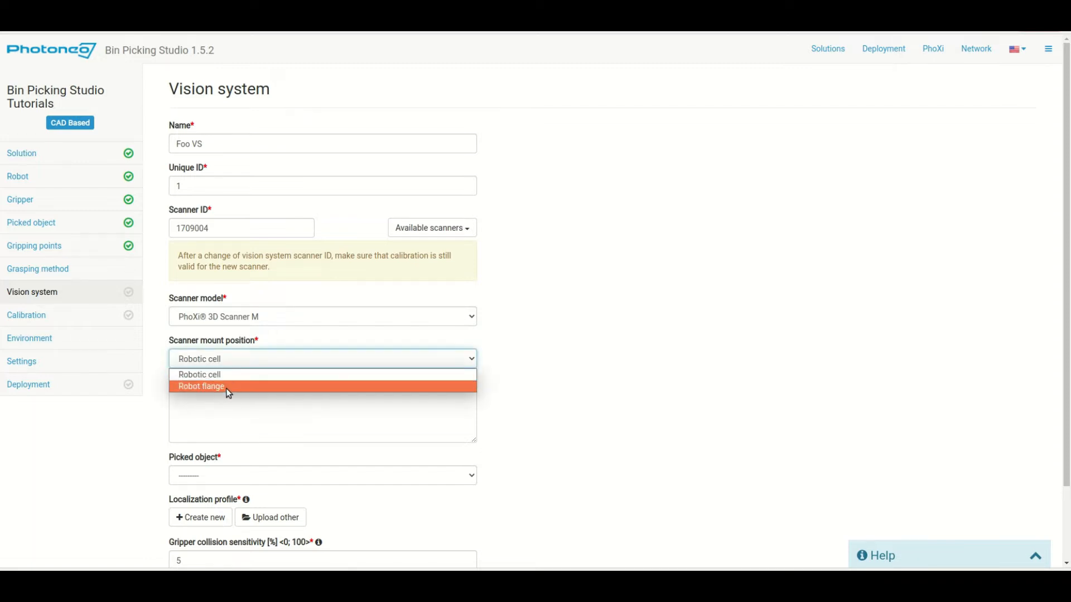
pyautogui.click(226, 374)
# Enter the description 'Wee will be using this VS for picking of plastic T/fittin'
pyautogui.scroll(-3, 507, 374)
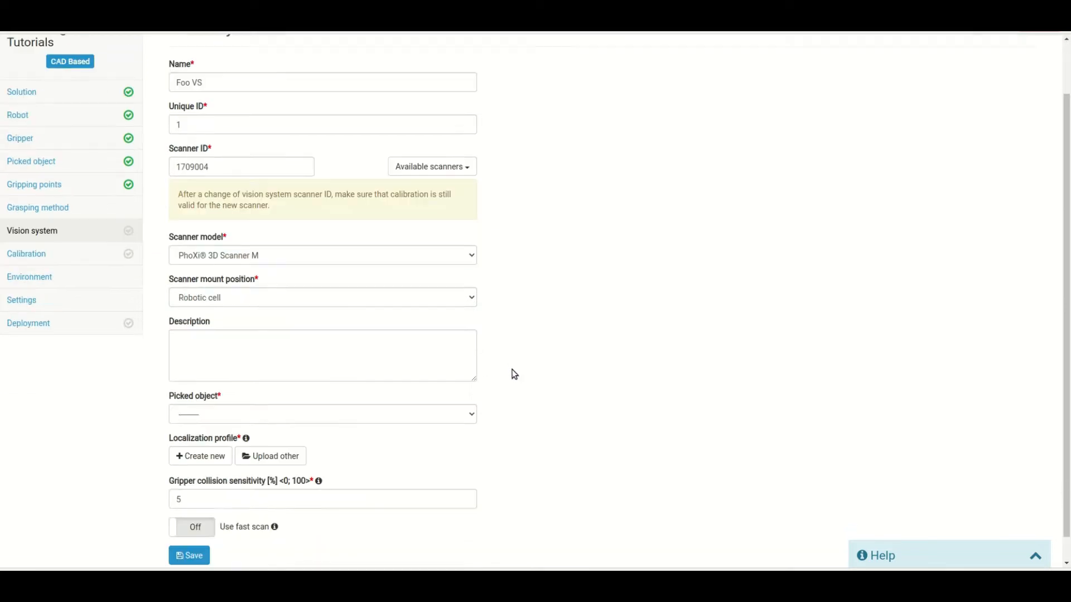
pyautogui.click(326, 330)
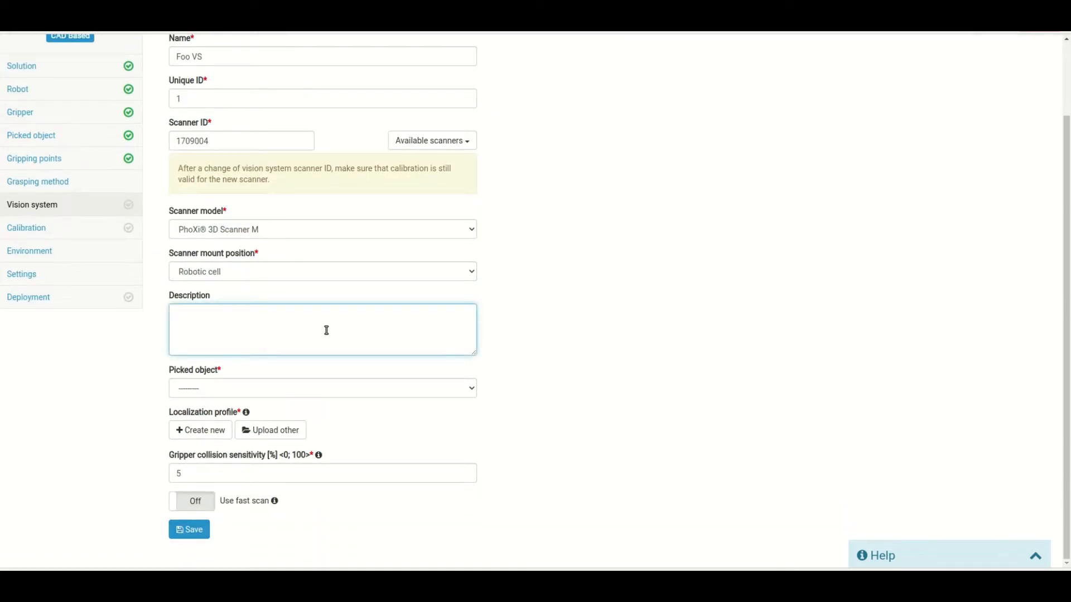
pyautogui.write('Wee will be using this VS for picking of plastic T/fitting')
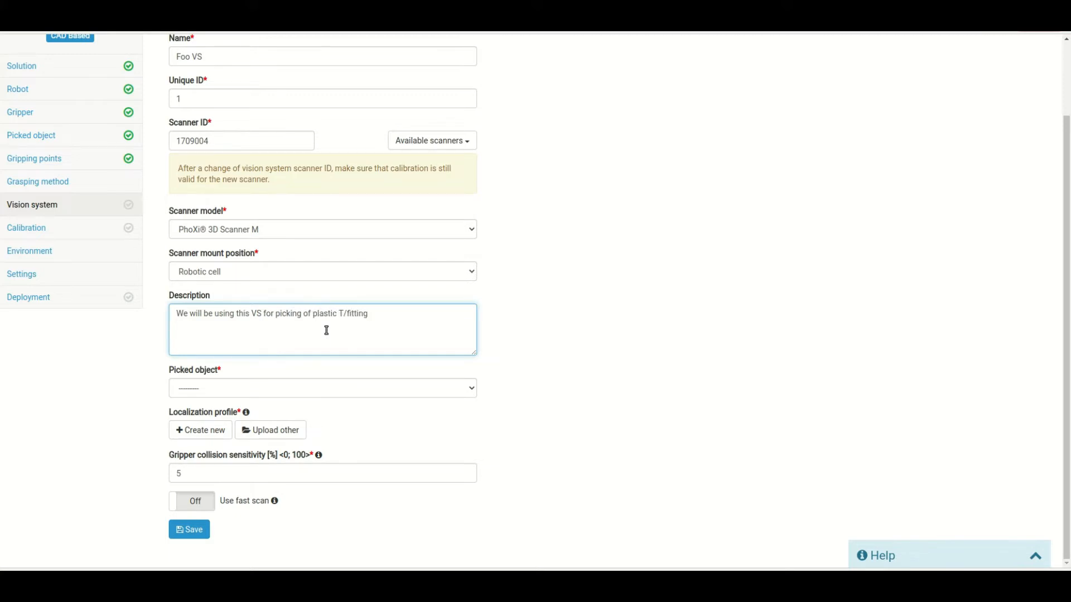
pyautogui.click(519, 363)
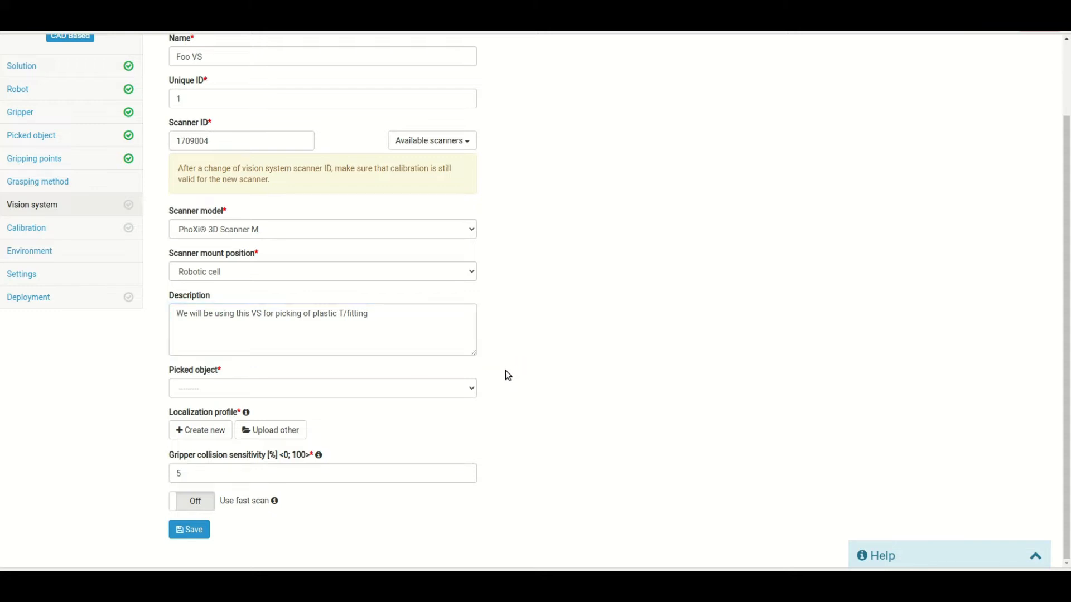
# Choose Foo as the picked object and create a new localization profile
pyautogui.click(233, 393)
pyautogui.click(214, 415)
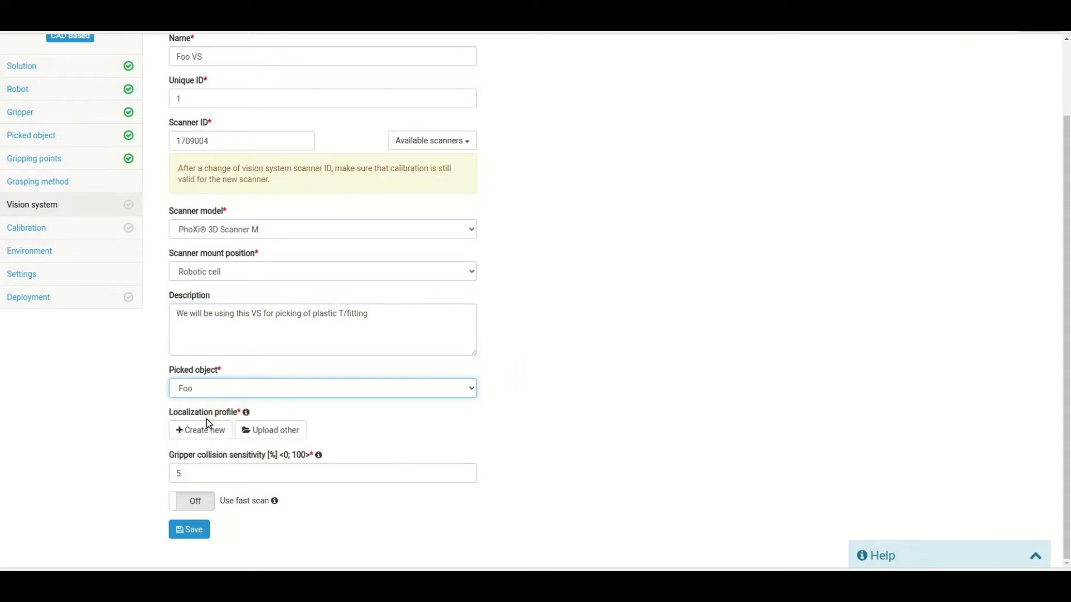
pyautogui.click(592, 415)
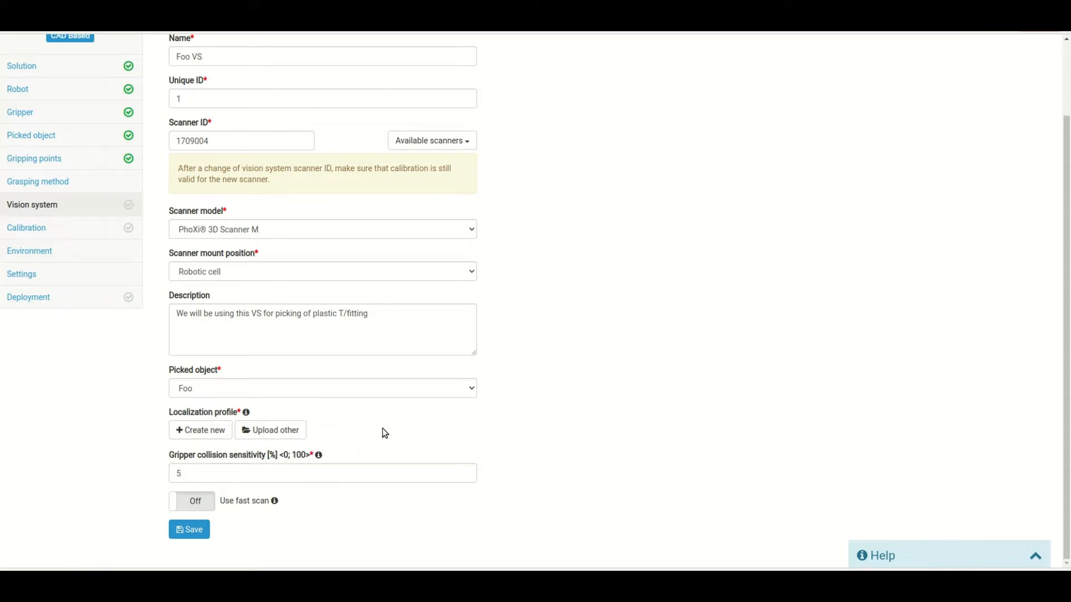
pyautogui.click(198, 435)
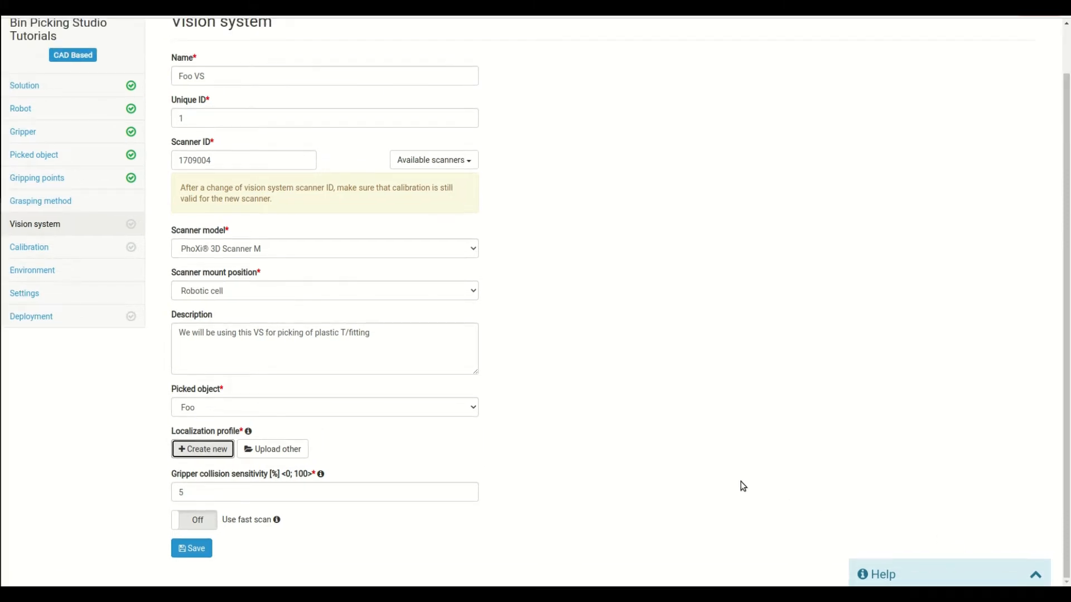
# Scroll to the top of the newly loaded Photoneo Localization page for Foo VS
pyautogui.scroll(2, 740, 481)
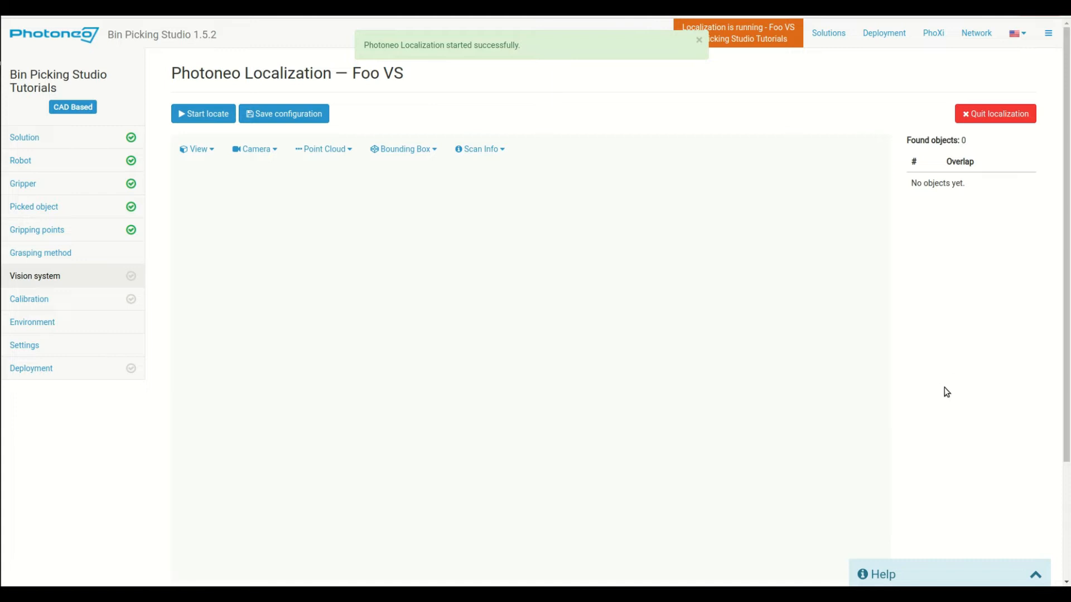
# Run Start locate, dismiss the notifications, and tilt the view to see 41 found objects
pyautogui.click(185, 115)
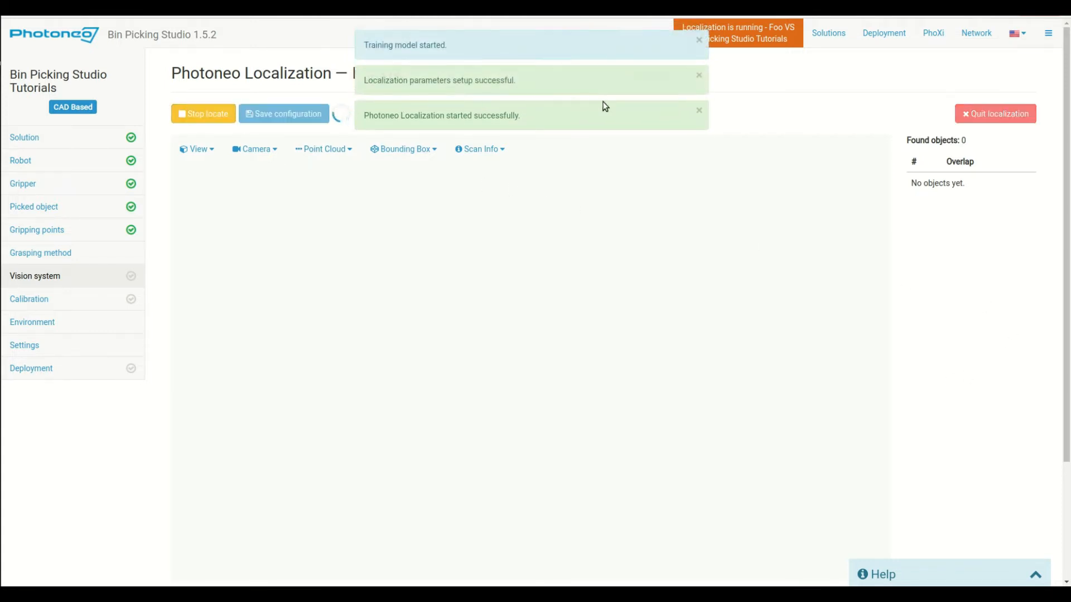
pyautogui.click(700, 111)
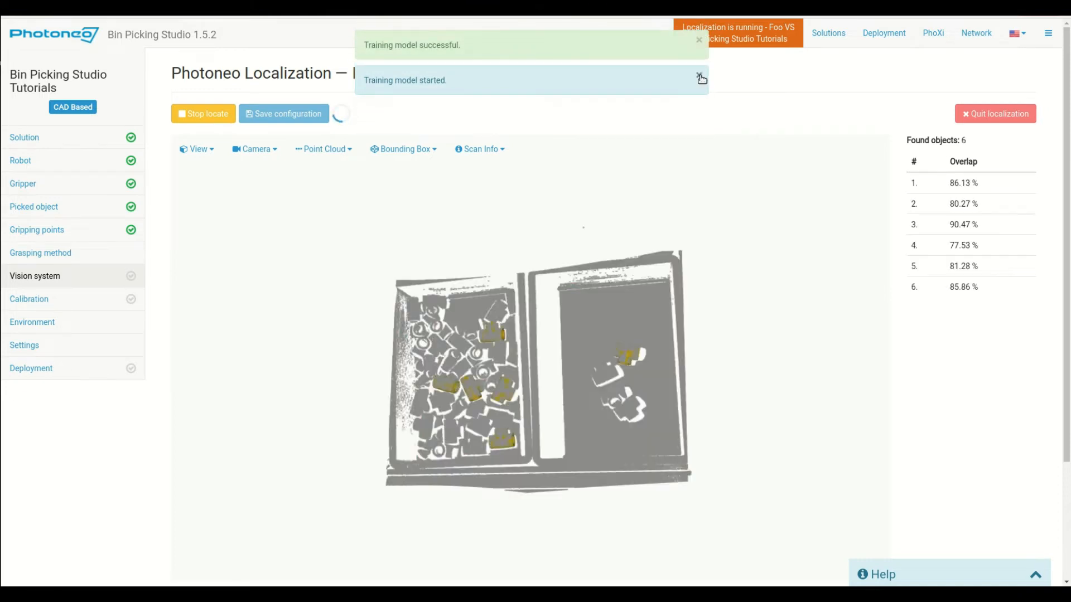
pyautogui.click(700, 77)
pyautogui.click(698, 41)
pyautogui.moveTo(652, 290); pyautogui.dragTo(464, 382)
pyautogui.scroll(5, 469, 377)
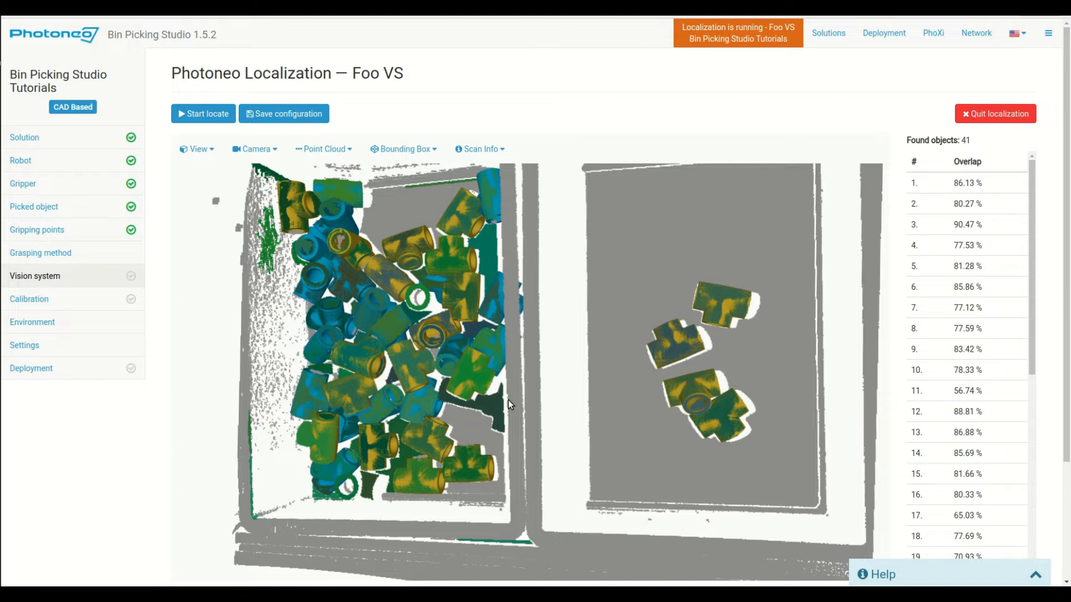
# Try black point cloud colouring, then switch it back to segmentation colours
pyautogui.click(323, 149)
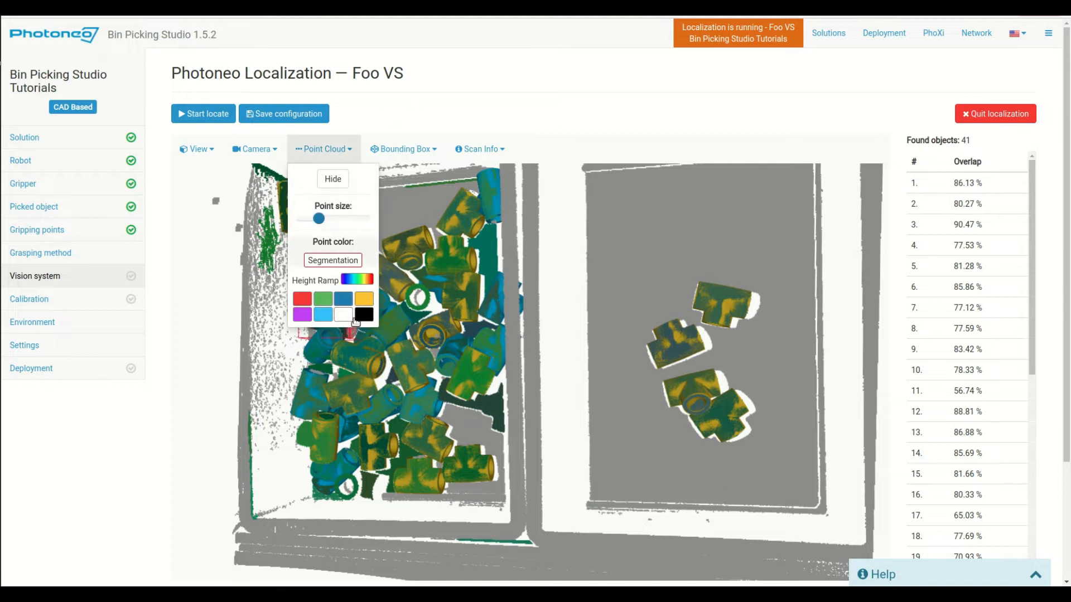
pyautogui.click(364, 316)
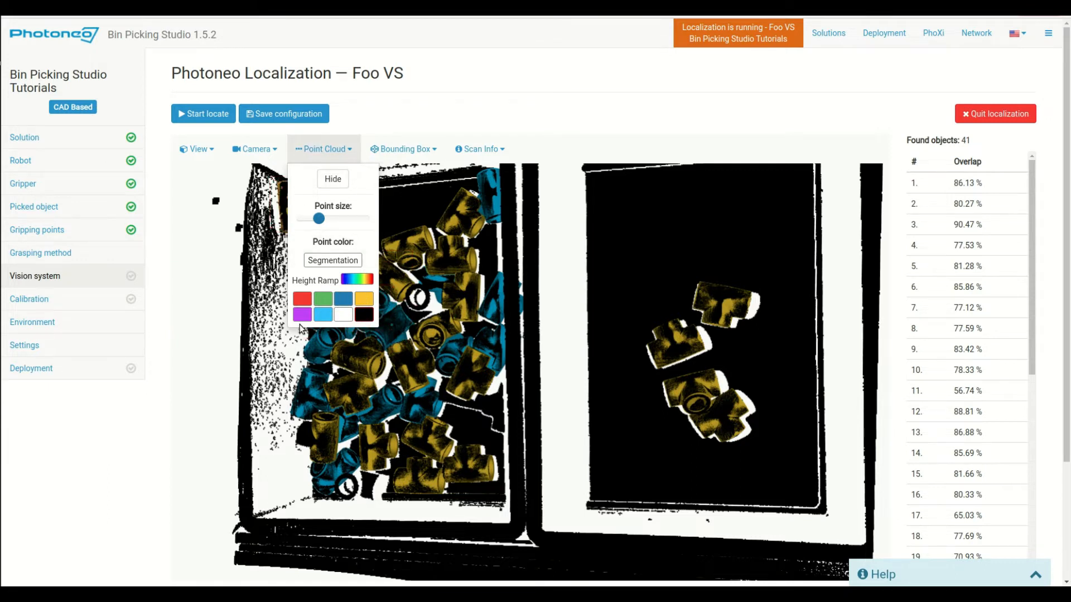
pyautogui.click(330, 260)
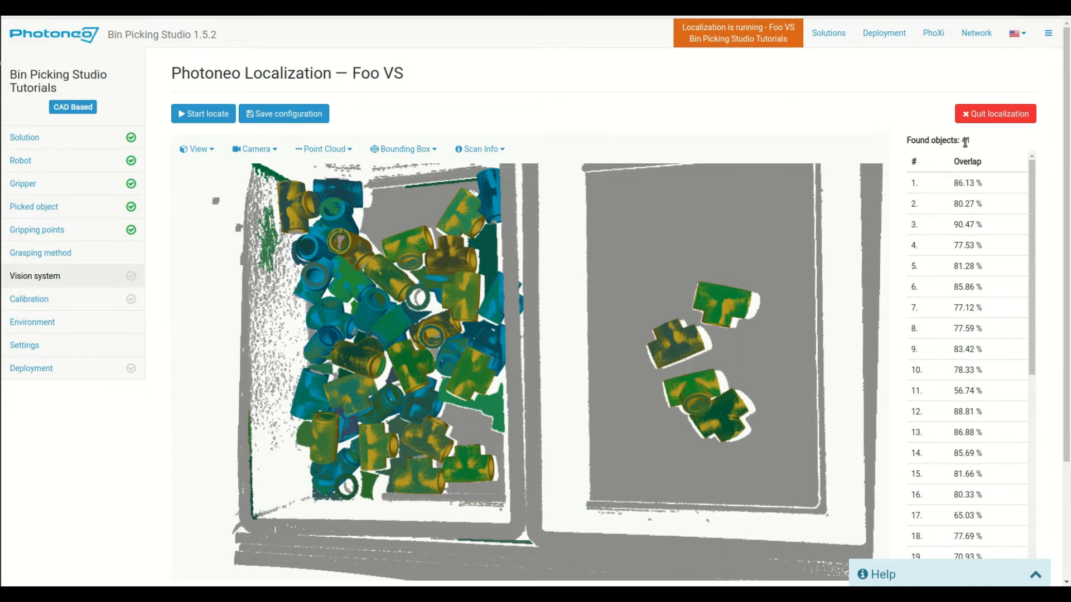
# Inspect found objects 5 and 9, rotating the point cloud so the bins stand upright
pyautogui.scroll(-3, 991, 234)
pyautogui.scroll(-3, 991, 234)
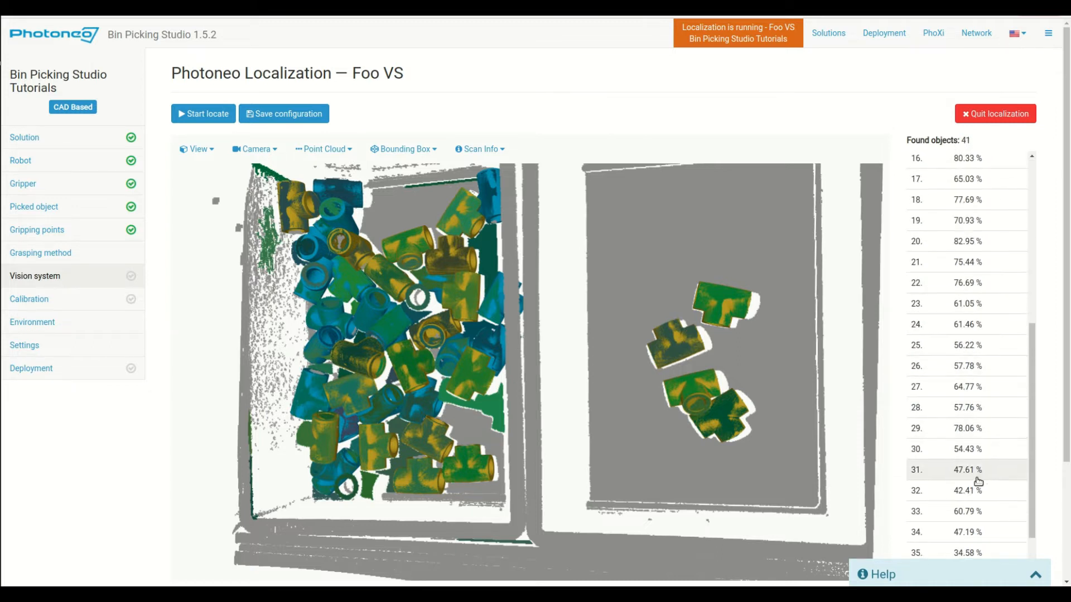
pyautogui.scroll(-1, 980, 488)
pyautogui.scroll(6, 981, 488)
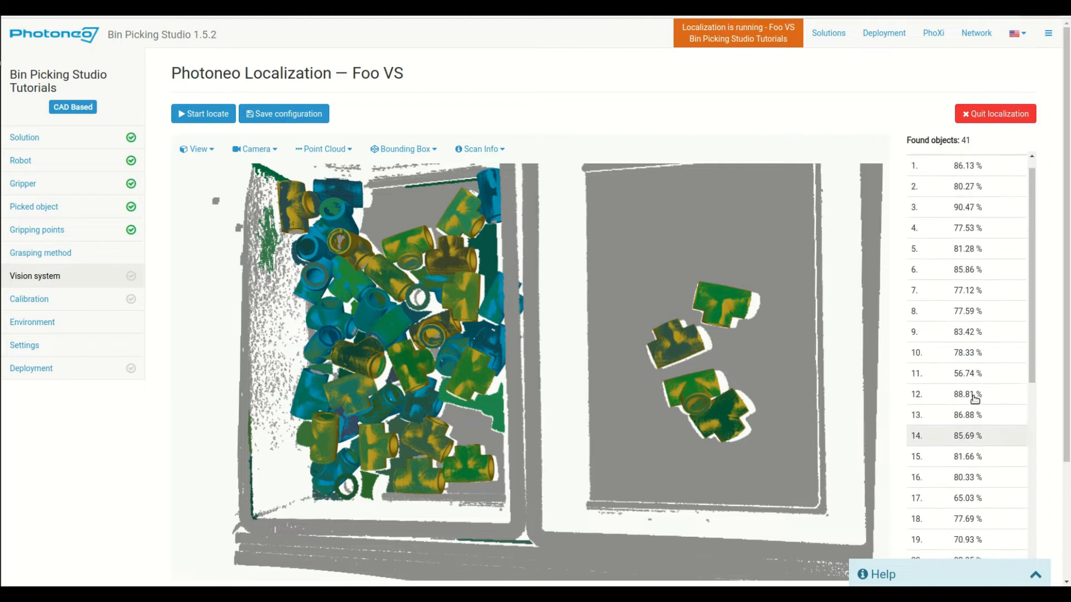
pyautogui.click(963, 266)
pyautogui.click(963, 349)
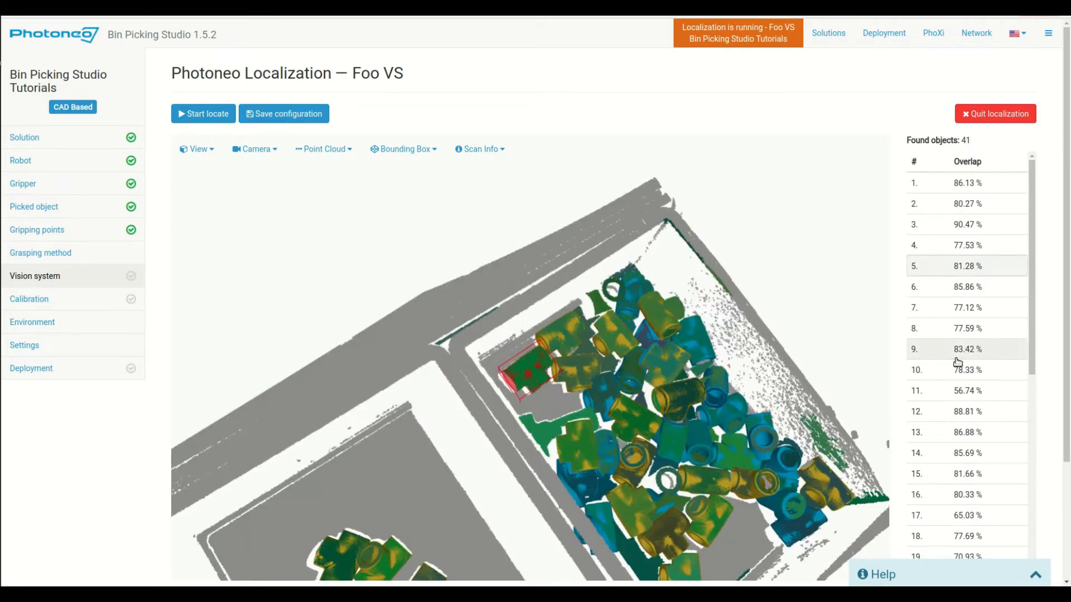
pyautogui.moveTo(413, 434); pyautogui.dragTo(414, 523)
pyautogui.moveTo(386, 395); pyautogui.dragTo(495, 423, button='right')
pyautogui.moveTo(494, 422); pyautogui.dragTo(484, 424)
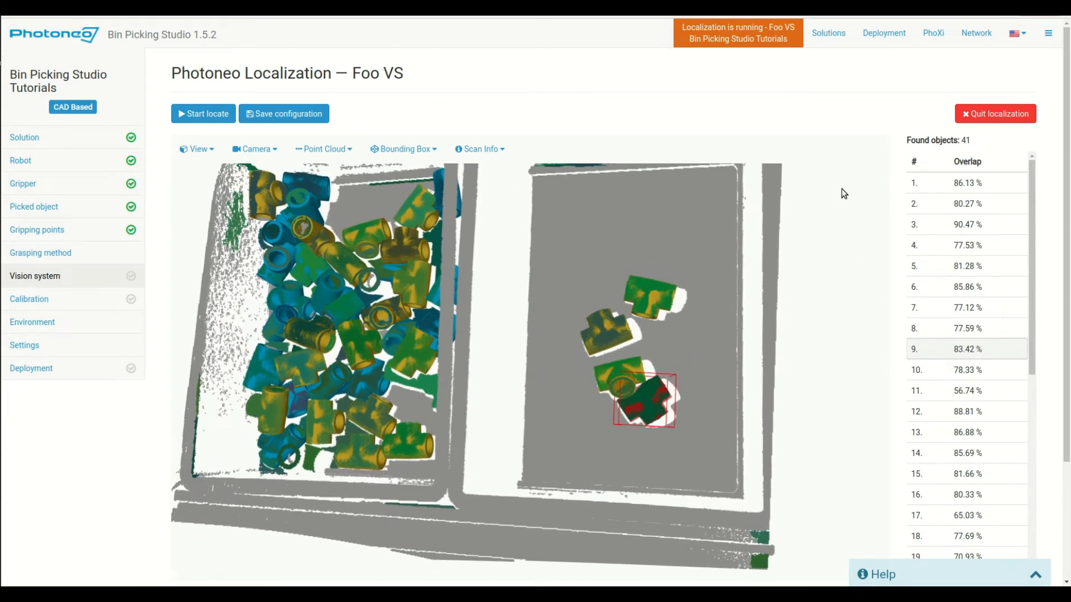
pyautogui.scroll(-3, 1048, 111)
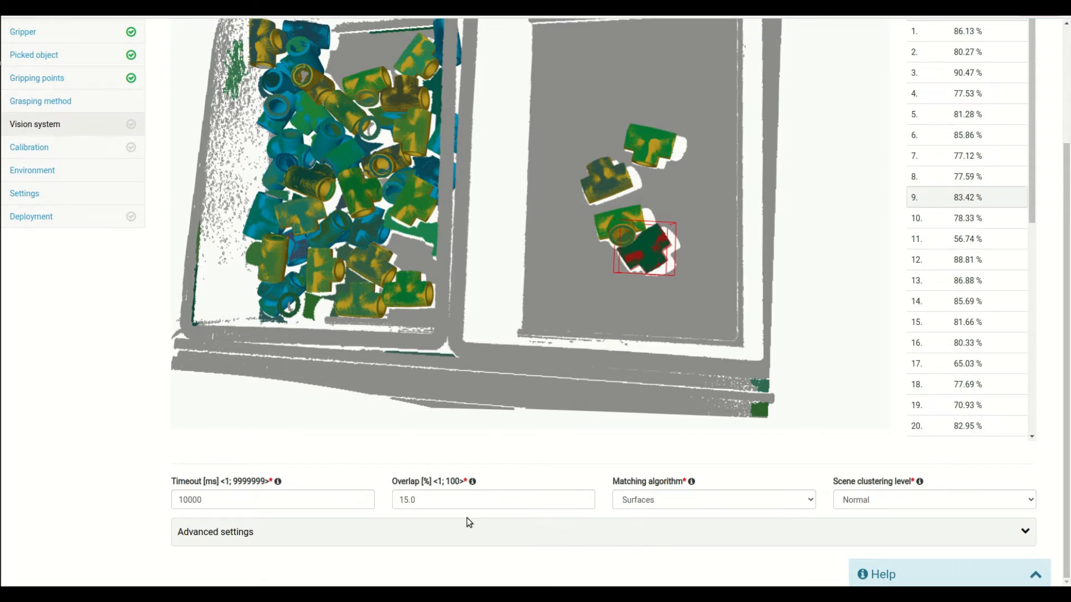
pyautogui.click(330, 534)
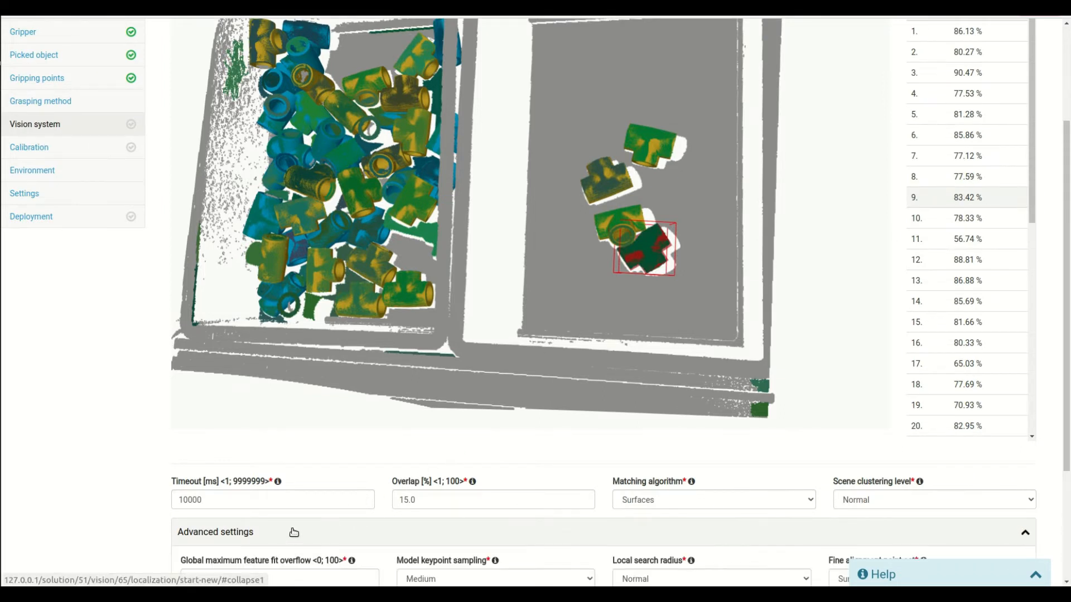
pyautogui.scroll(-3, 334, 363)
pyautogui.click(334, 360)
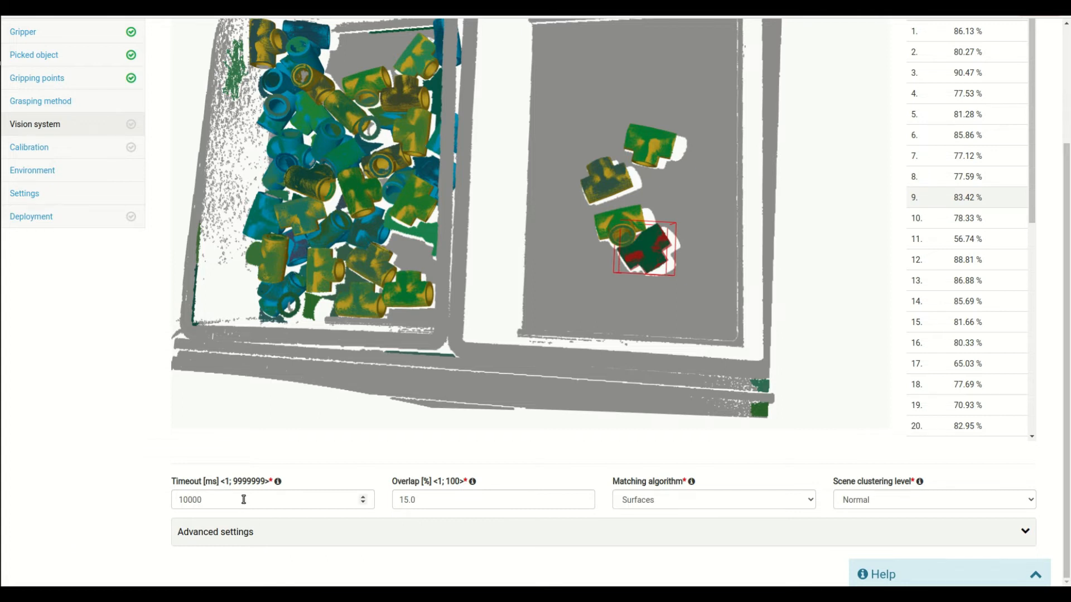
pyautogui.moveTo(233, 499); pyautogui.dragTo(114, 498)
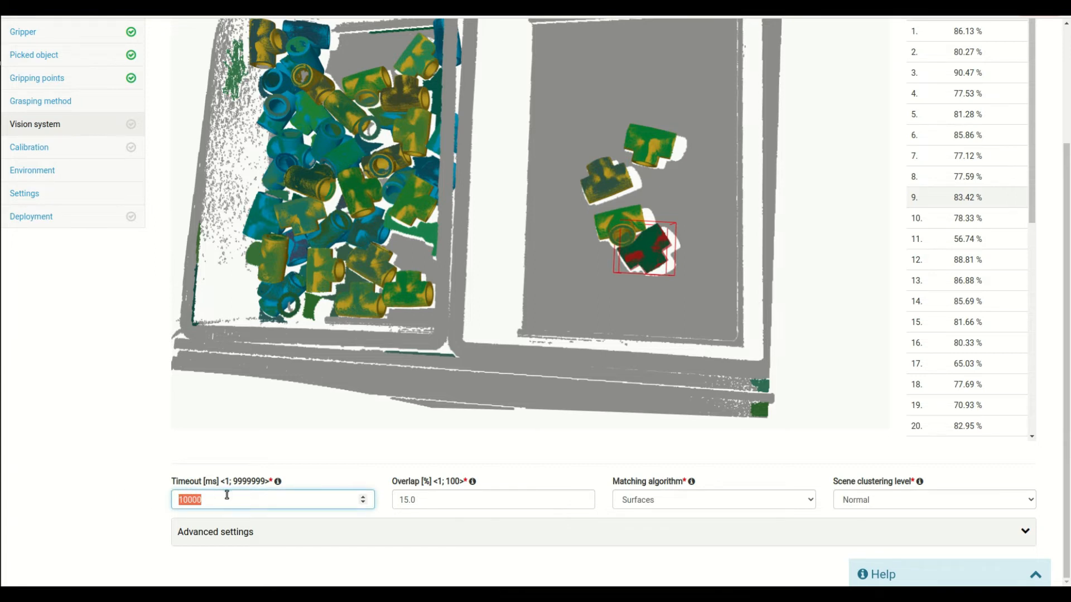
pyautogui.click(155, 483)
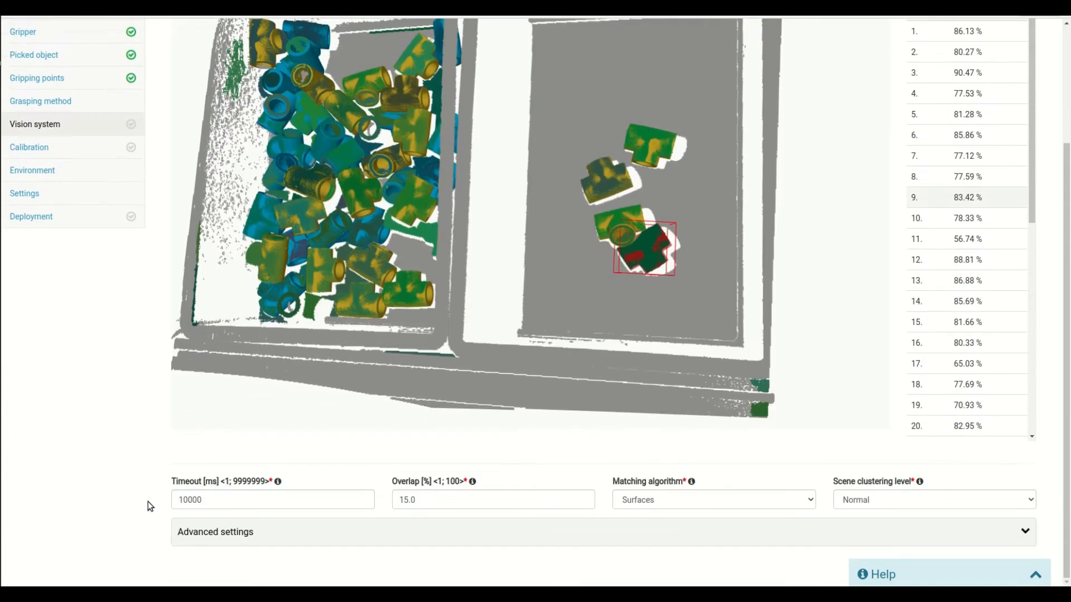
pyautogui.scroll(3, 148, 512)
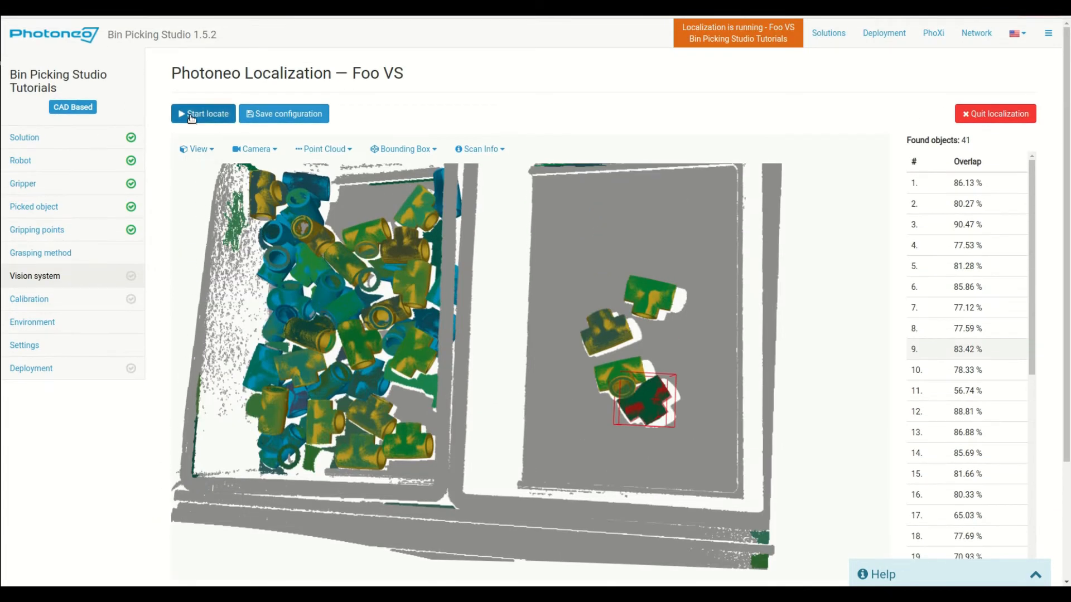
# Run localization again and set the Timeout to 5000 ms
pyautogui.click(190, 114)
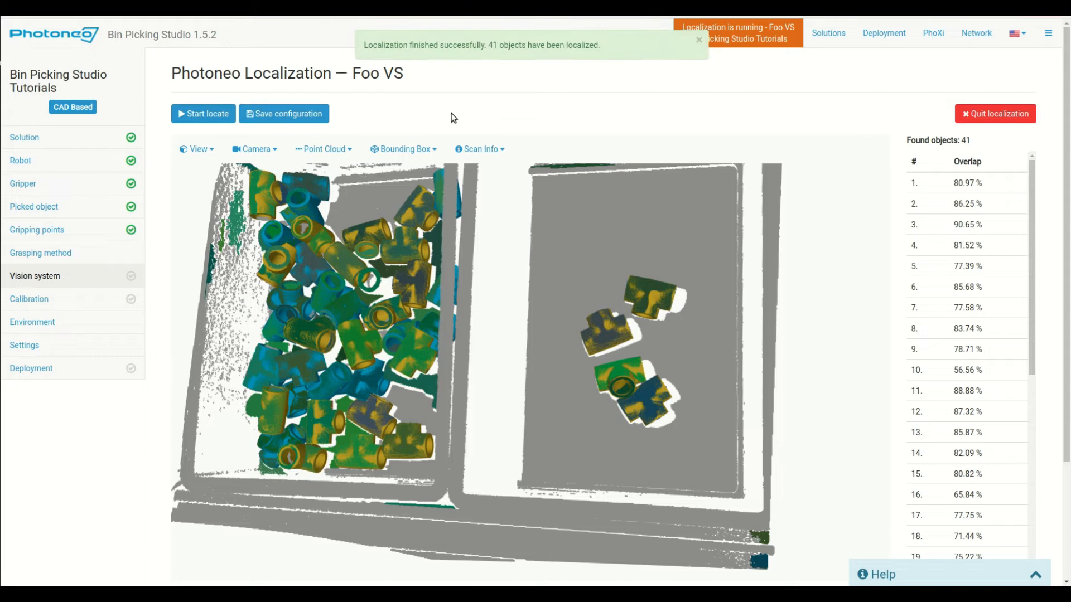
pyautogui.scroll(-3, 134, 420)
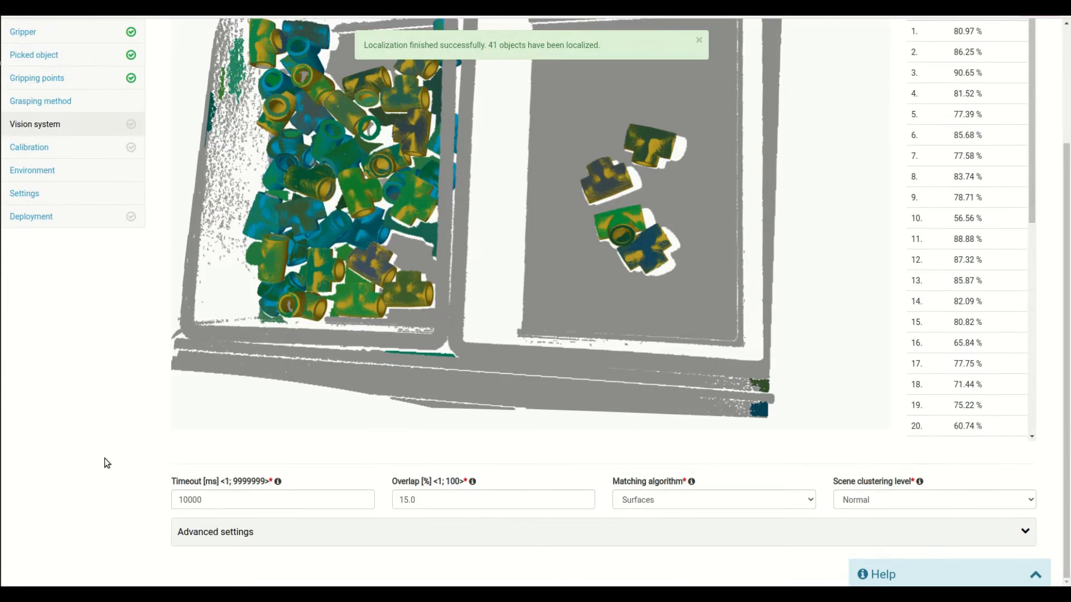
pyautogui.moveTo(234, 502); pyautogui.dragTo(108, 487)
pyautogui.write('5000')
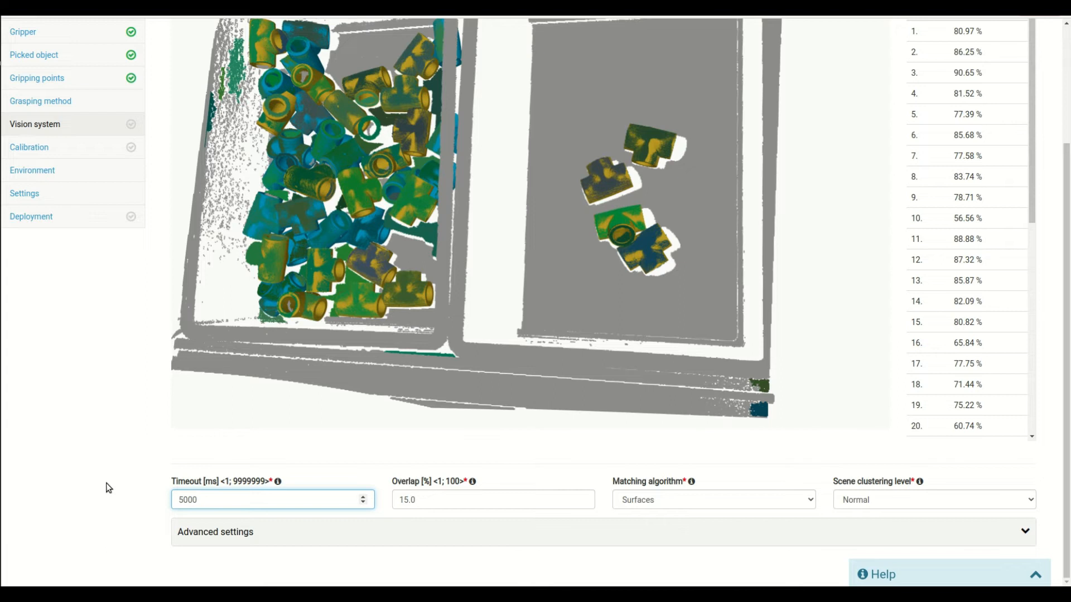
# Change Overlap from 15.0 to 80%
pyautogui.click(438, 498)
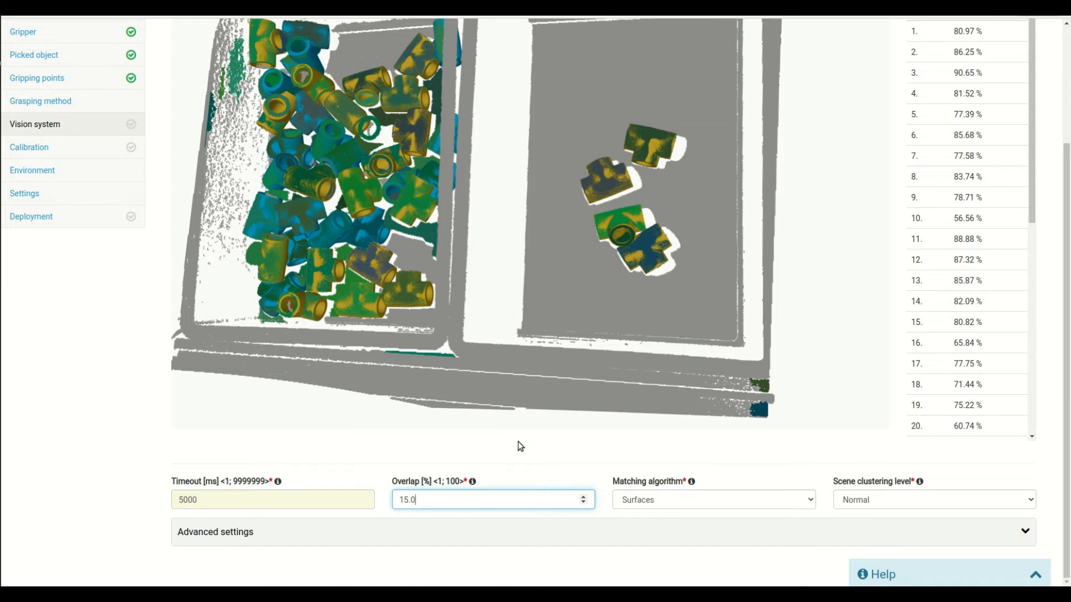
pyautogui.press('BackSpace')
pyautogui.press('BackSpace')
pyautogui.press('BackSpace')
pyautogui.press('BackSpace')
pyautogui.scroll(1, 390, 430)
pyautogui.moveTo(476, 400)
pyautogui.mouseDown()
pyautogui.moveTo(488, 413)
pyautogui.moveTo(471, 419)
pyautogui.mouseUp()
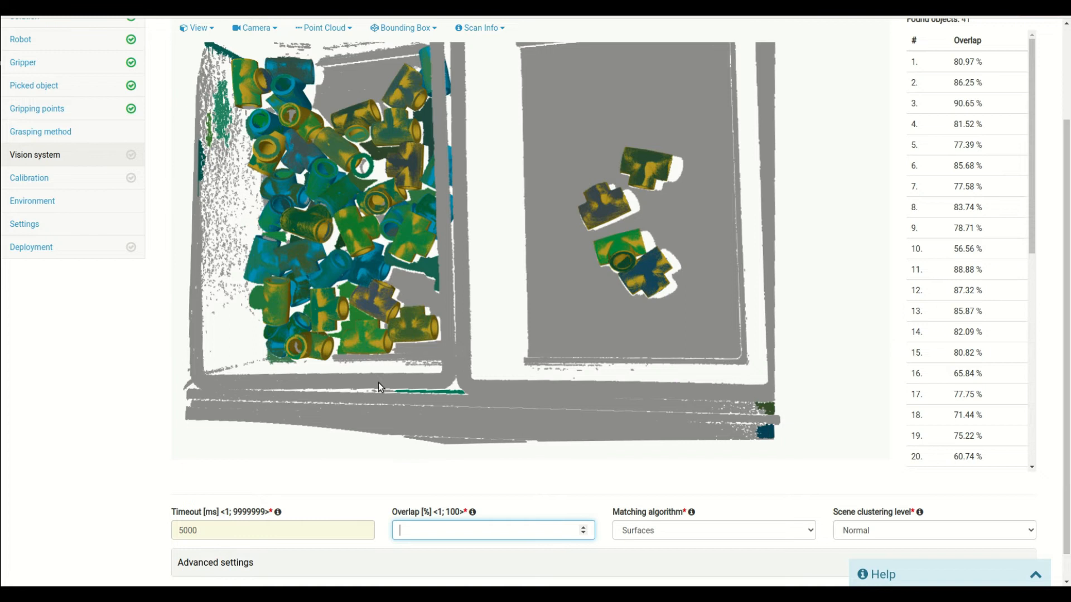
pyautogui.write('80')
# Rerun localization with the new parameters and tilt the view to inspect the 12 results
pyautogui.scroll(3, 113, 396)
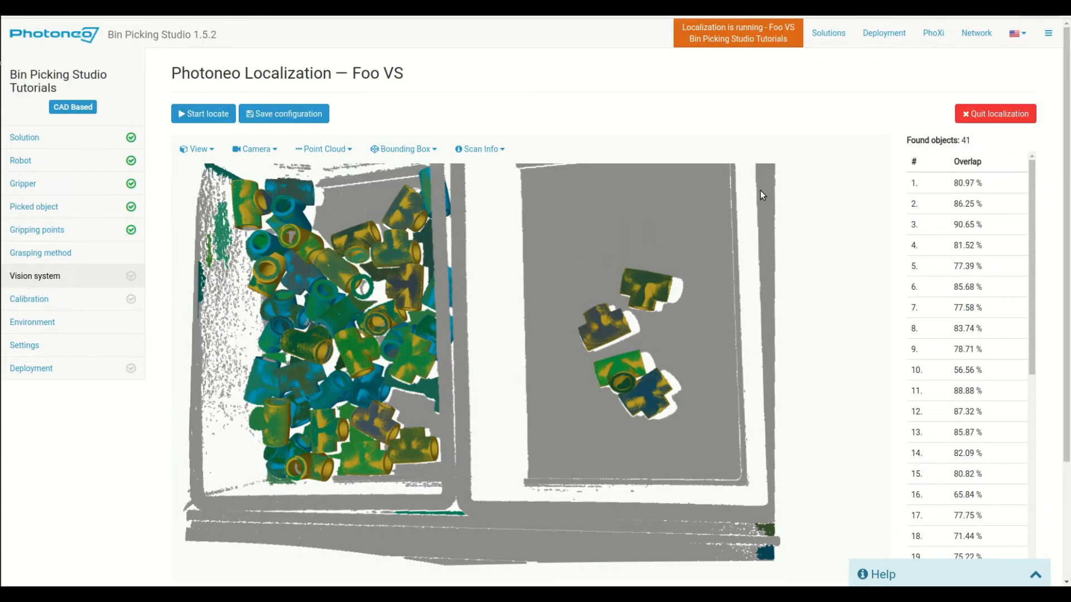
pyautogui.click(196, 113)
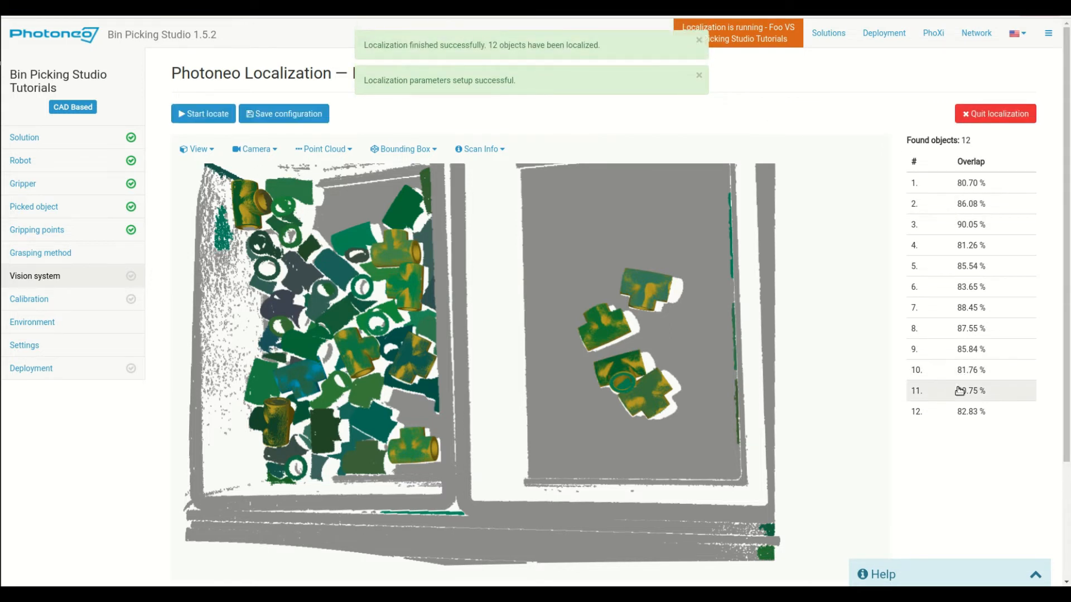
pyautogui.moveTo(655, 400); pyautogui.dragTo(589, 409)
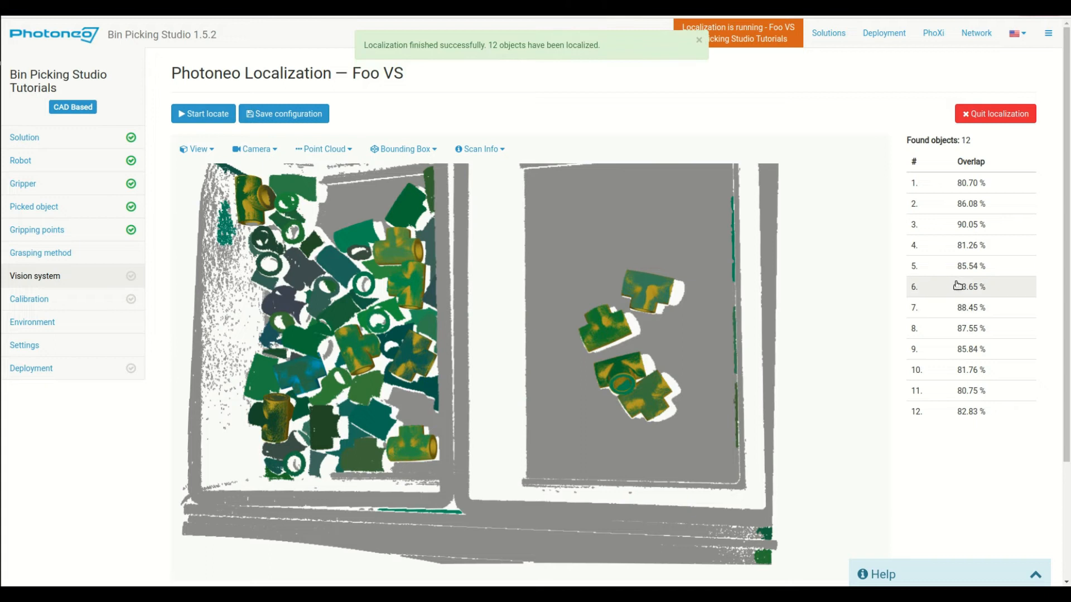
pyautogui.scroll(-3, 944, 301)
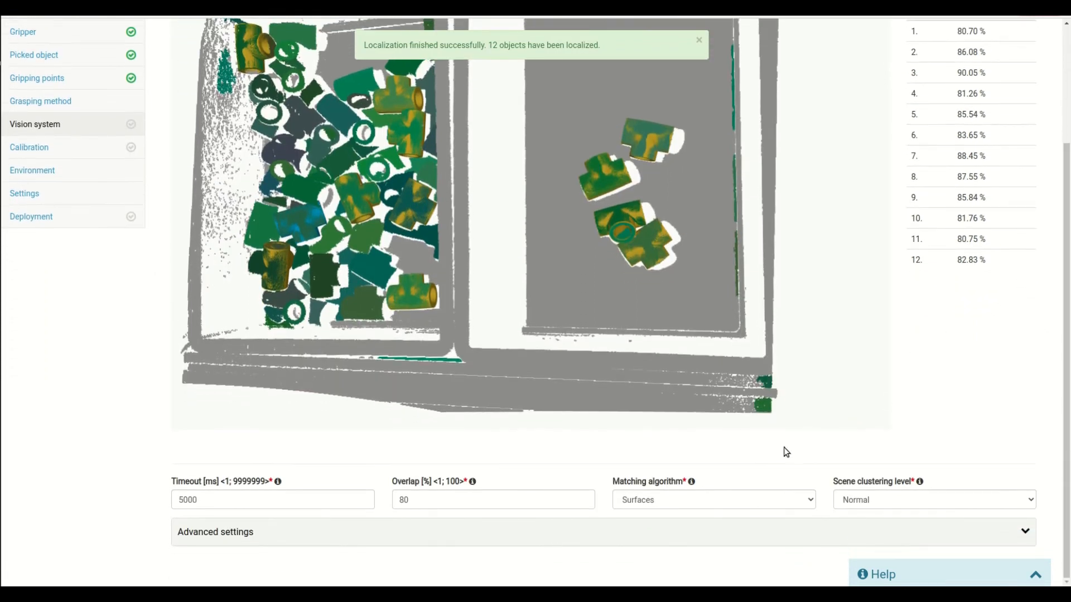
# Review the matching algorithm options, leaving it on Surfaces
pyautogui.click(653, 500)
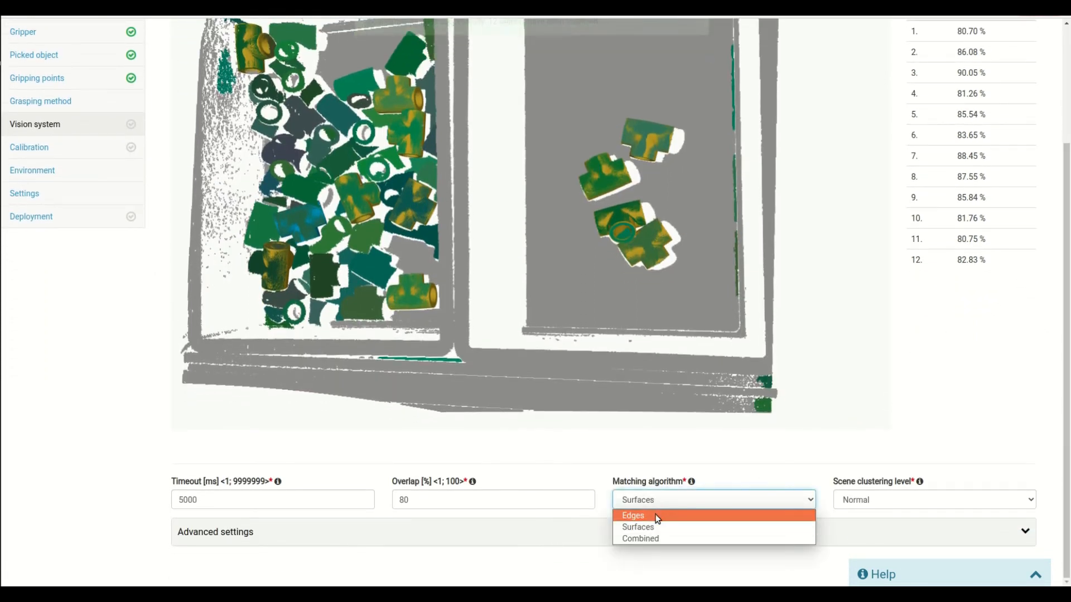
pyautogui.click(641, 527)
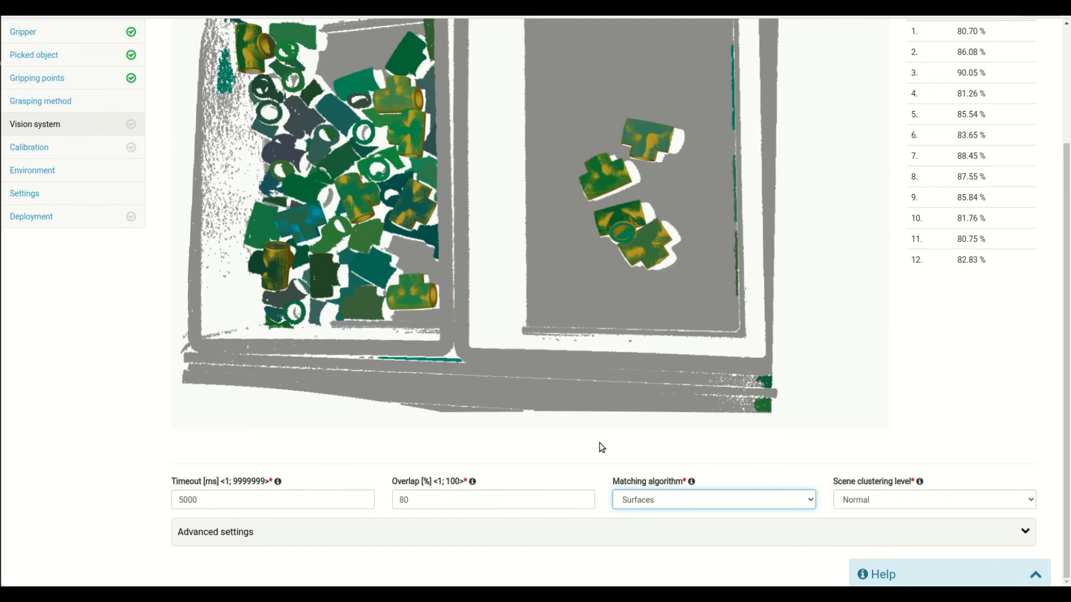
pyautogui.click(643, 500)
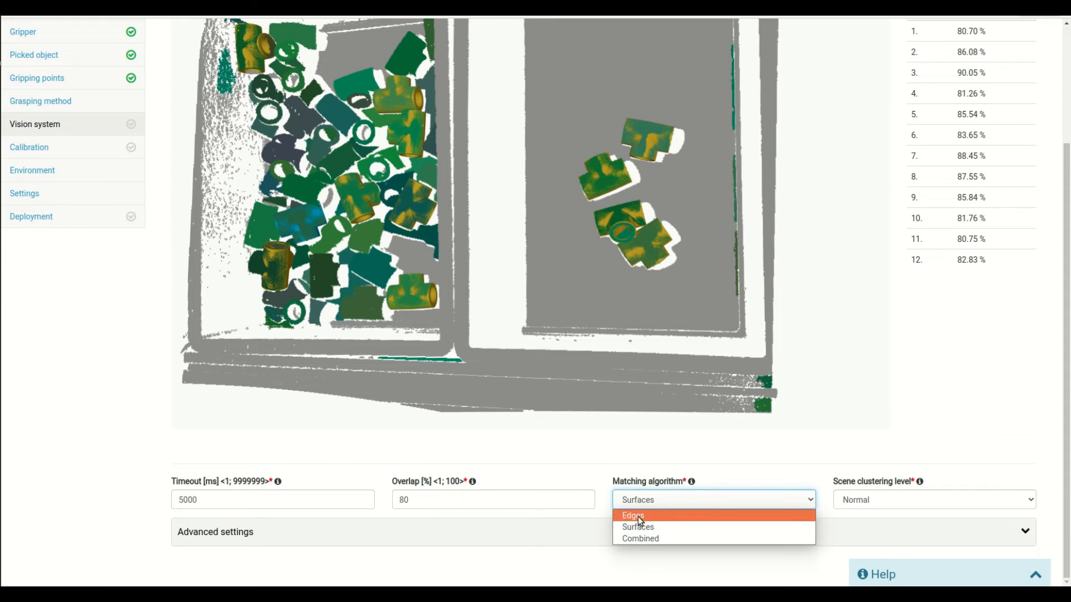
pyautogui.click(877, 453)
pyautogui.click(812, 486)
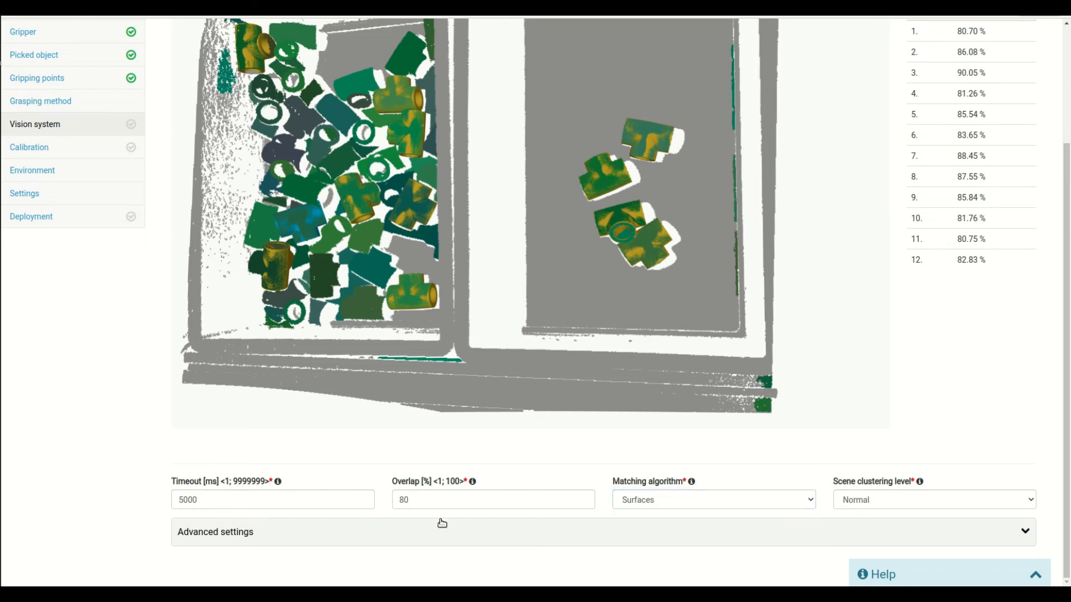
# Set the scene clustering level to High after briefly trying Very high
pyautogui.click(881, 500)
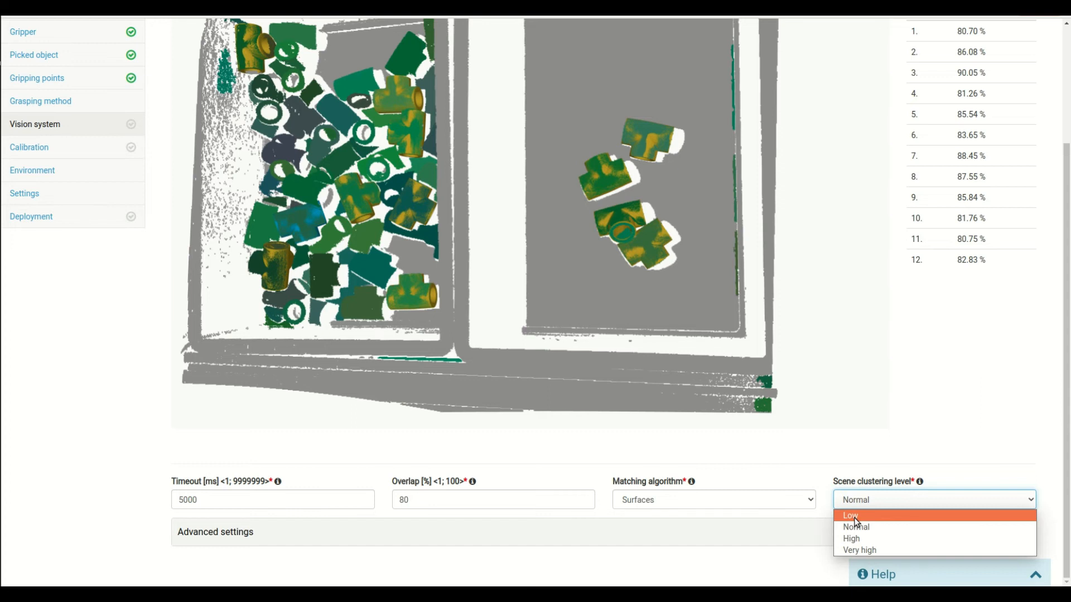
pyautogui.click(887, 551)
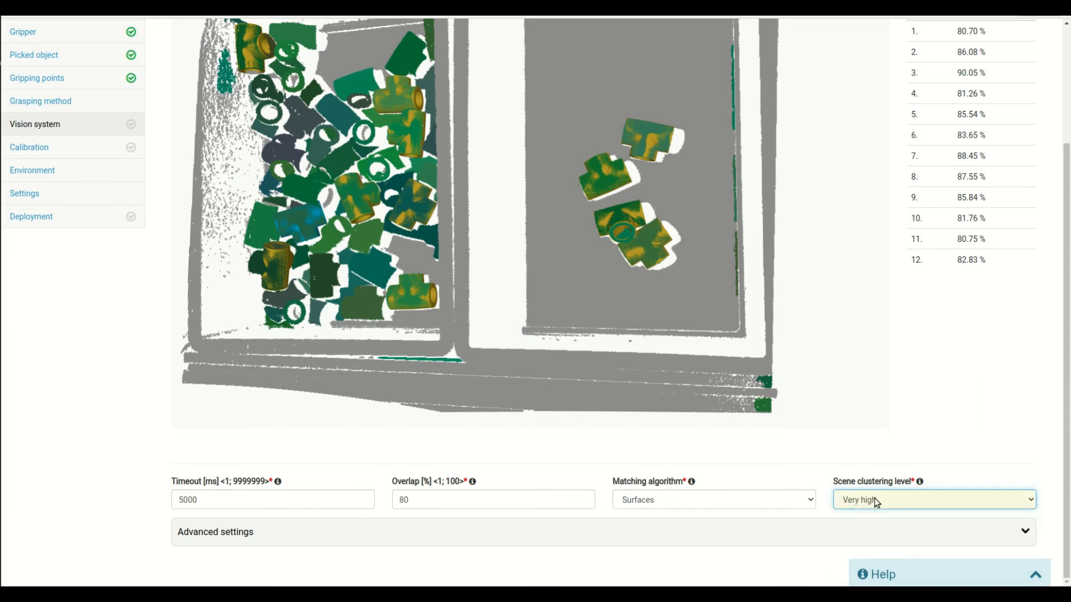
pyautogui.click(881, 500)
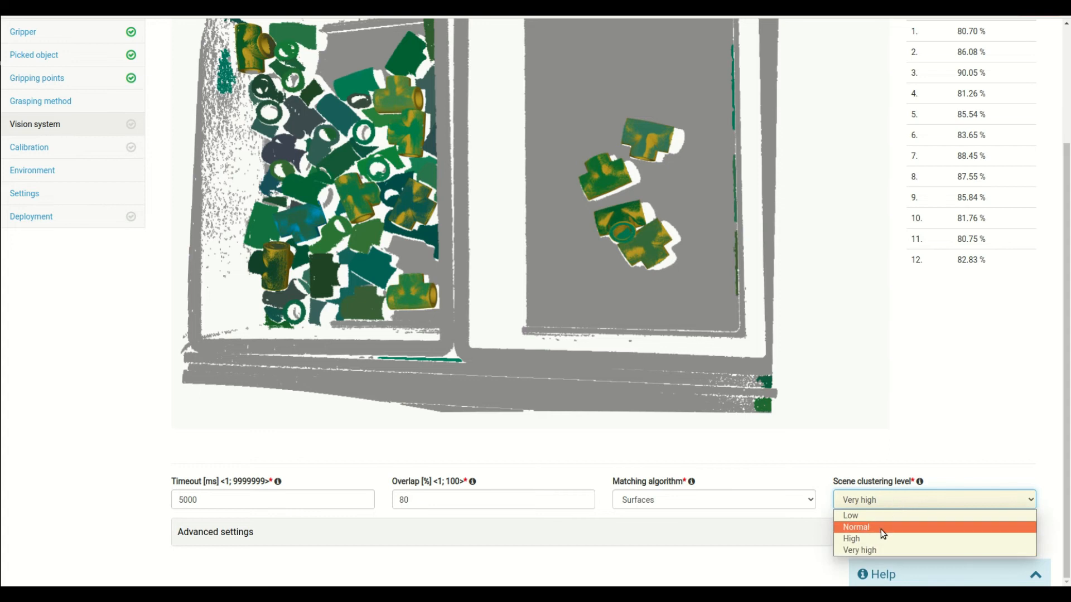
pyautogui.click(866, 538)
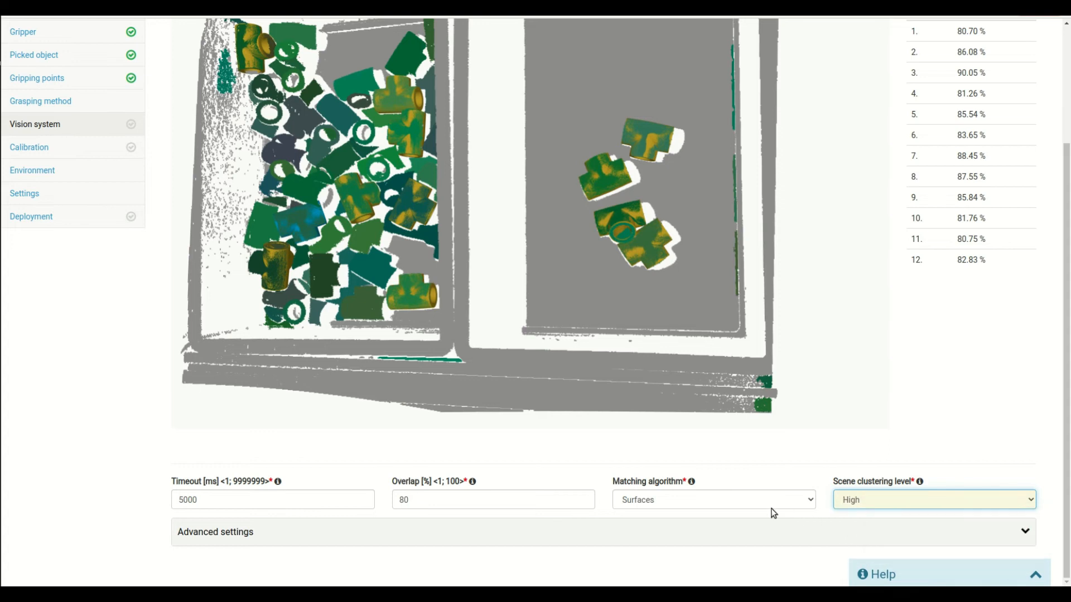
pyautogui.scroll(3, 219, 463)
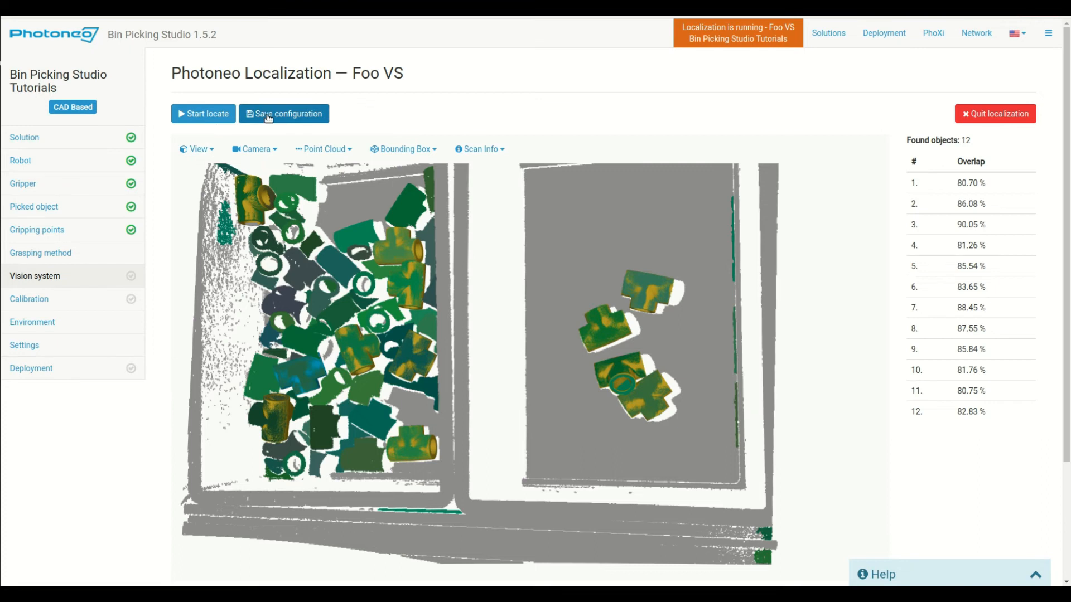
# Save the localization configuration to Foo VS, confirm, and quit localization
pyautogui.click(268, 117)
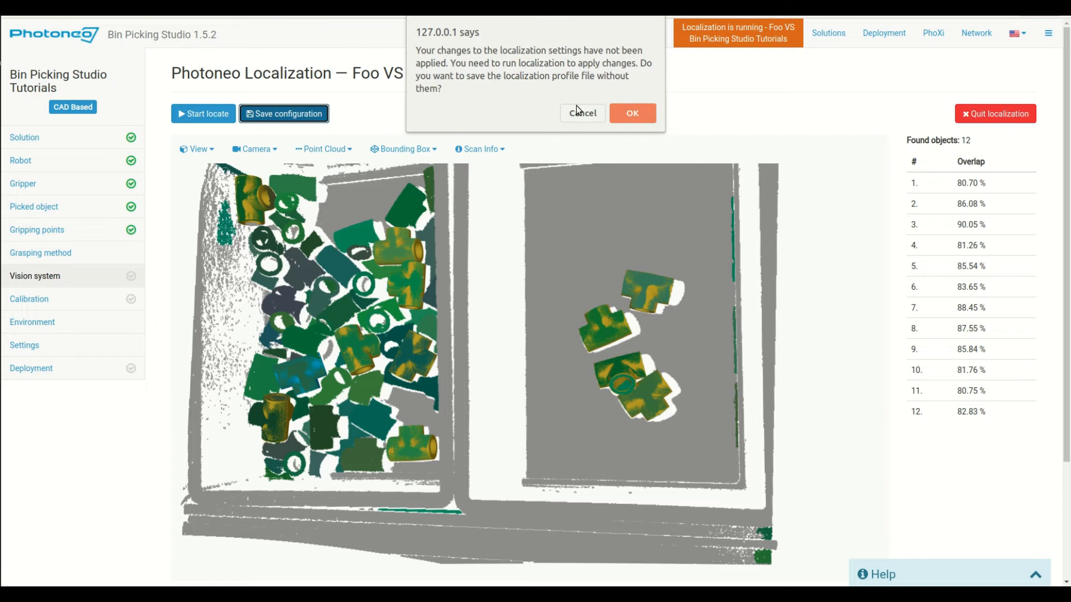
pyautogui.click(628, 111)
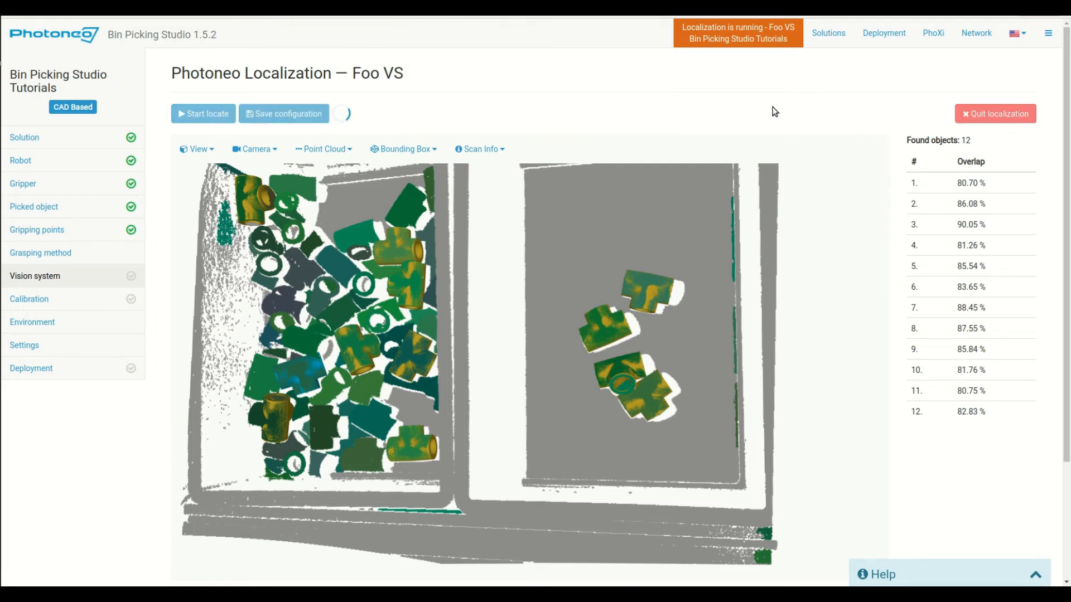
pyautogui.click(986, 115)
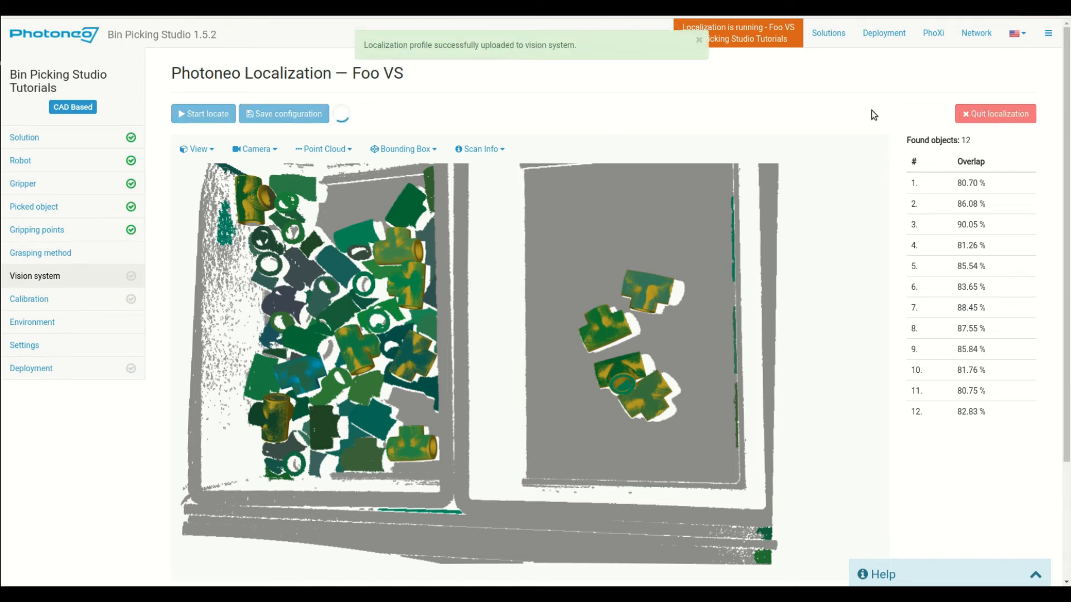
pyautogui.scroll(-3, 781, 210)
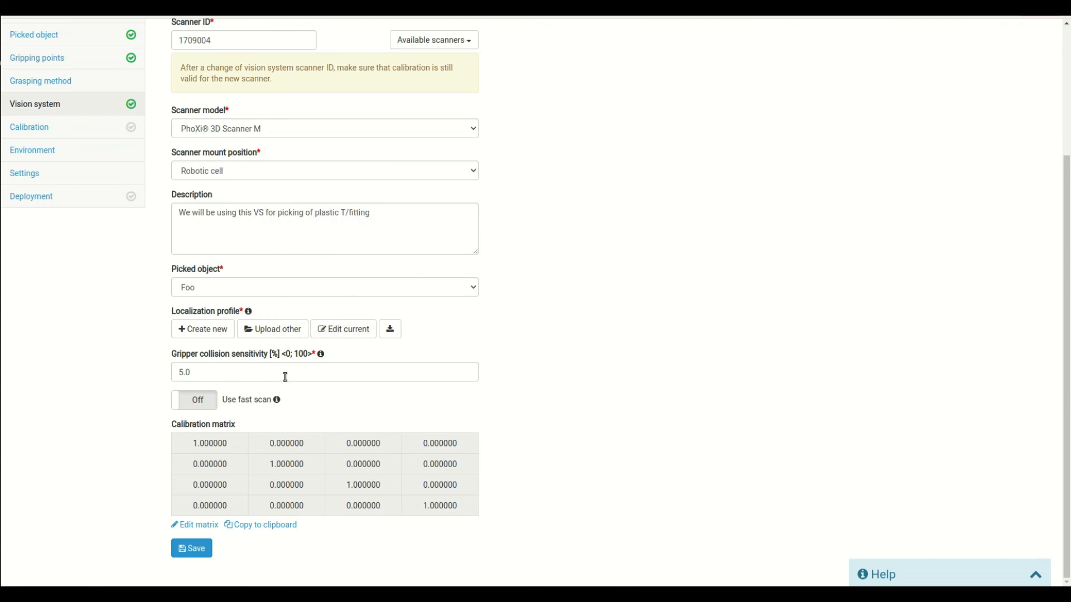
# Scroll to the bottom of the Foo VS form and save it
pyautogui.scroll(4, 375, 363)
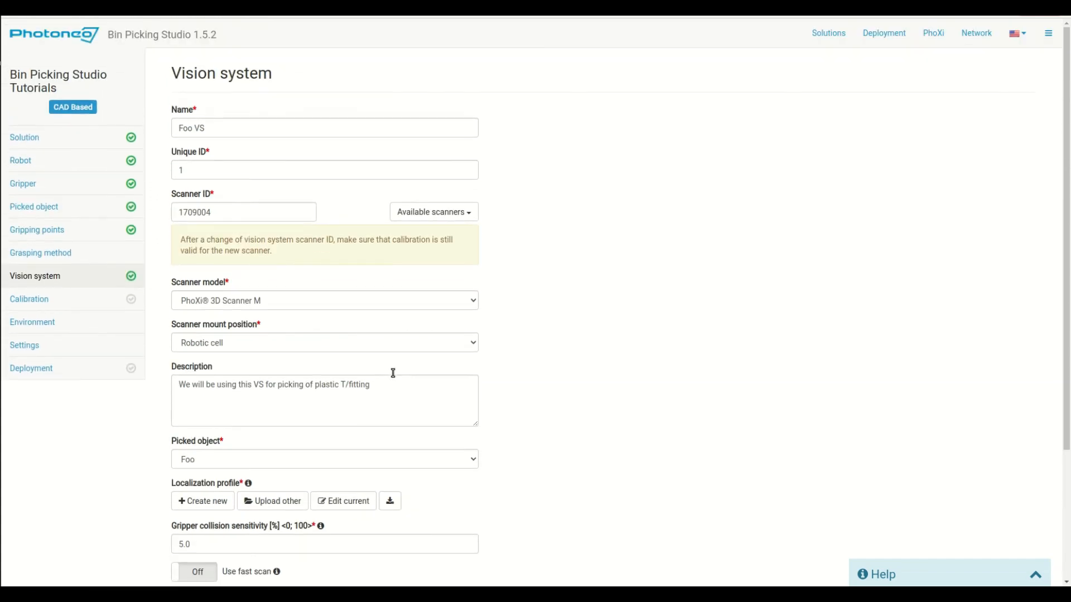
pyautogui.scroll(-1, 546, 398)
pyautogui.scroll(-3, 557, 400)
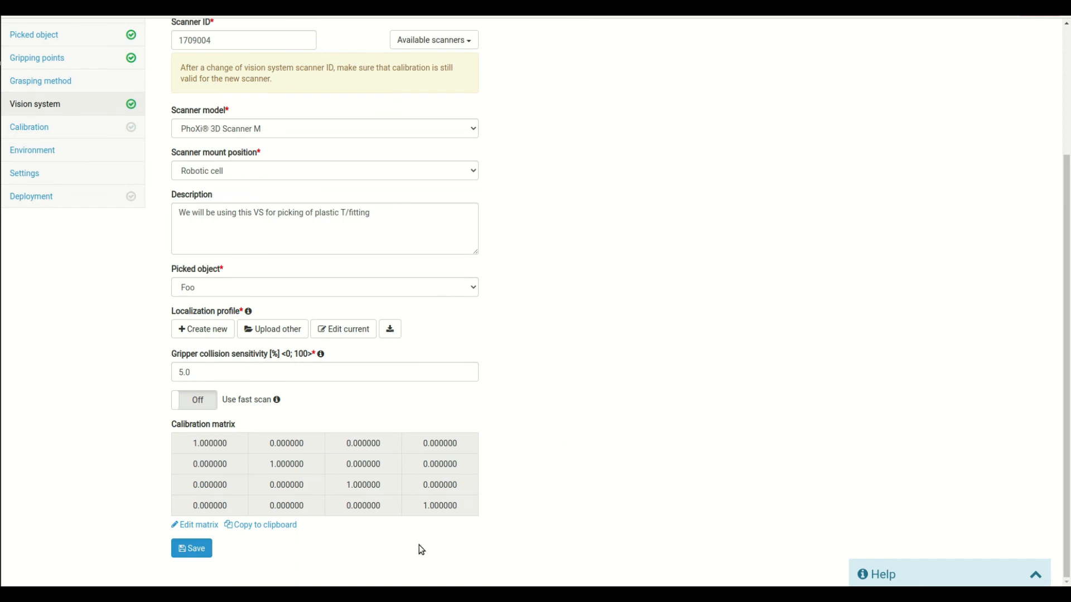
pyautogui.click(191, 549)
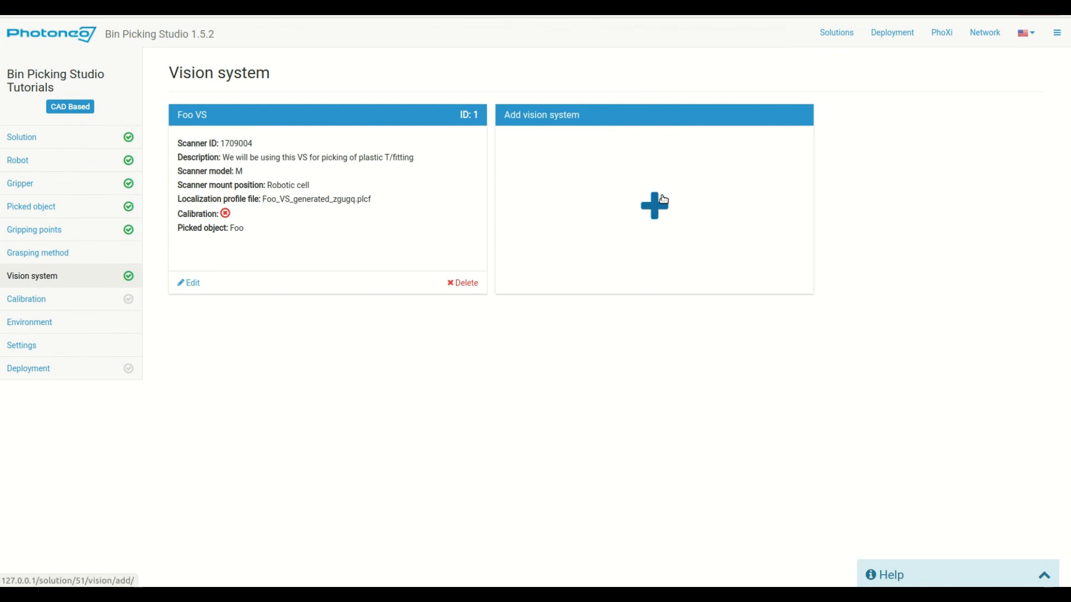
# Add a new vision system named Bar using scanner 1709004 as a PhoXi 3D Scanner M
pyautogui.click(663, 199)
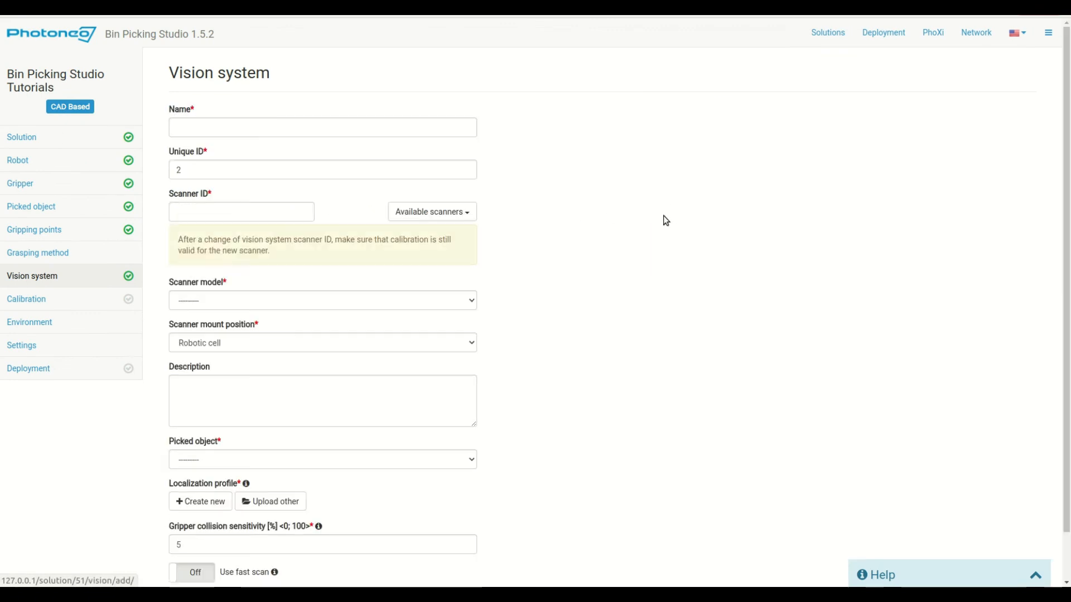
pyautogui.click(282, 126)
pyautogui.write('Bar')
pyautogui.click(281, 214)
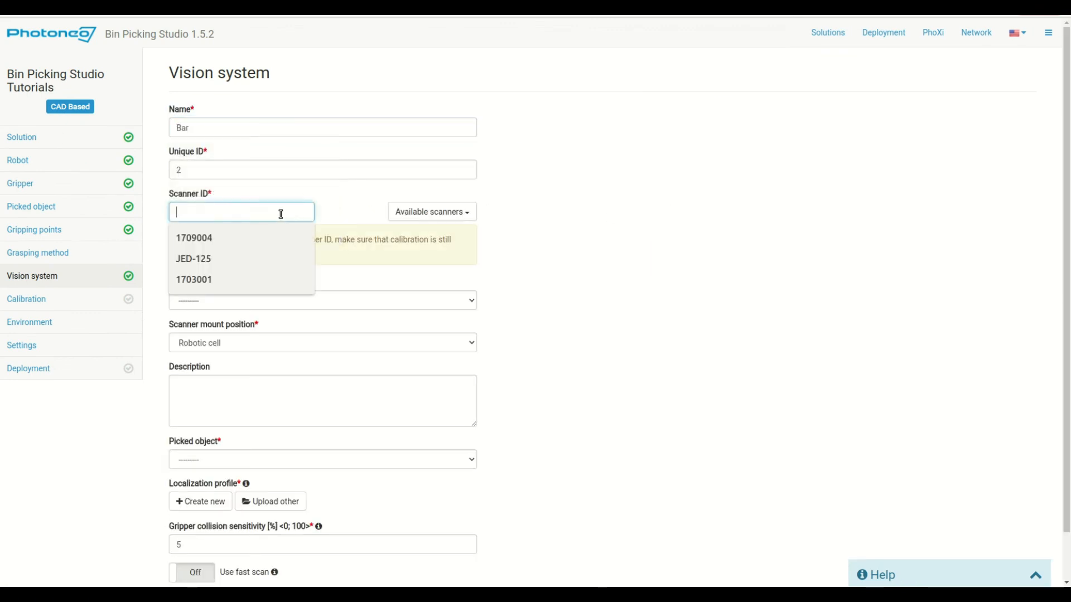
pyautogui.click(222, 239)
pyautogui.click(262, 301)
pyautogui.click(245, 352)
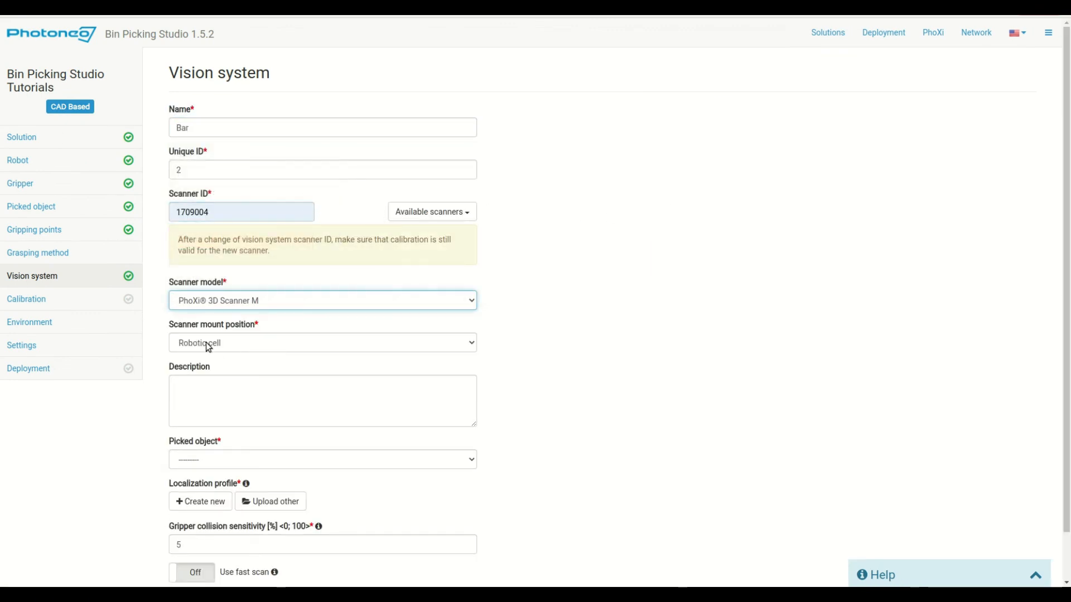
# Describe Bar as 'second vision system for different part' with Bar as picked object
pyautogui.scroll(-1, 563, 334)
pyautogui.click(368, 335)
pyautogui.write('second vi')
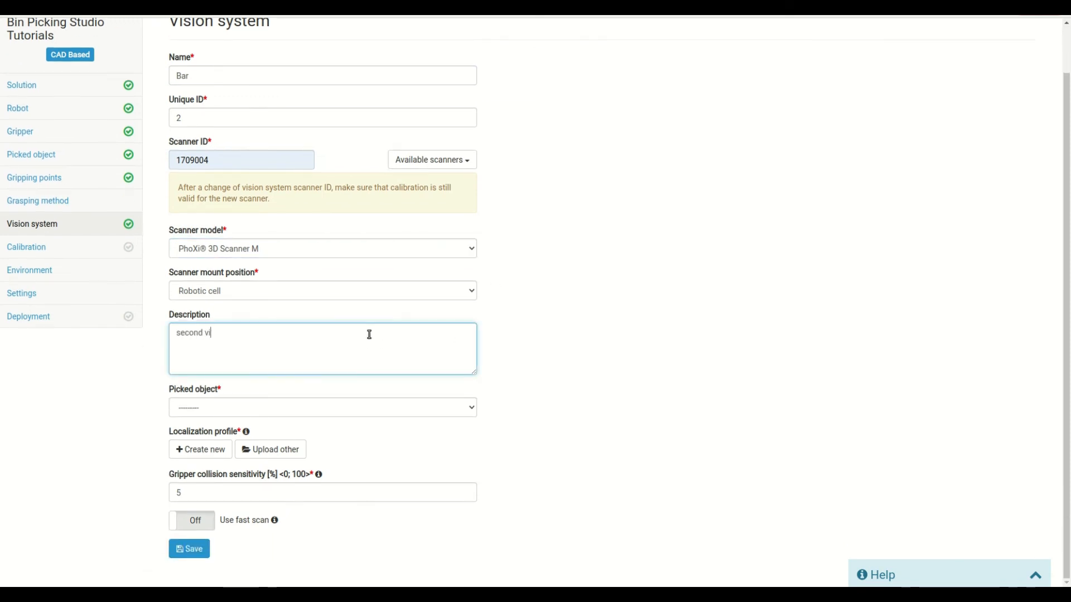
pyautogui.write('sion system for different part')
pyautogui.click(206, 408)
pyautogui.click(209, 441)
# Upload Bar_generated.plcf as Bar's localization profile, save it, and return to the list
pyautogui.click(263, 450)
pyautogui.doubleClick(403, 136)
pyautogui.click(192, 549)
pyautogui.click(53, 274)
# Start a new vision system named Baz on scanner JED-125, a PhoXi 3D Scanner S
pyautogui.click(328, 405)
pyautogui.click(219, 129)
pyautogui.write('Baz')
pyautogui.click(223, 212)
pyautogui.click(191, 260)
pyautogui.click(253, 301)
pyautogui.click(240, 340)
# Set Baz's mount to Robot flange and describe it as a flange-mounted scanner picking part Baz
pyautogui.click(241, 343)
pyautogui.click(213, 370)
pyautogui.click(318, 399)
pyautogui.write('VS')
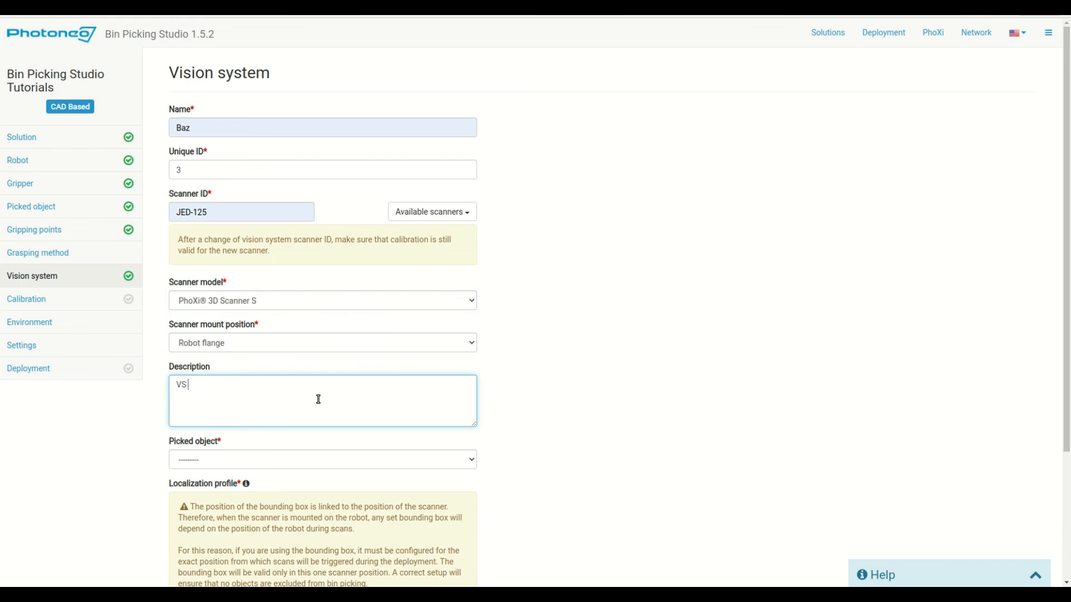
pyautogui.write(' for scanner mounted on the robotic flange,')
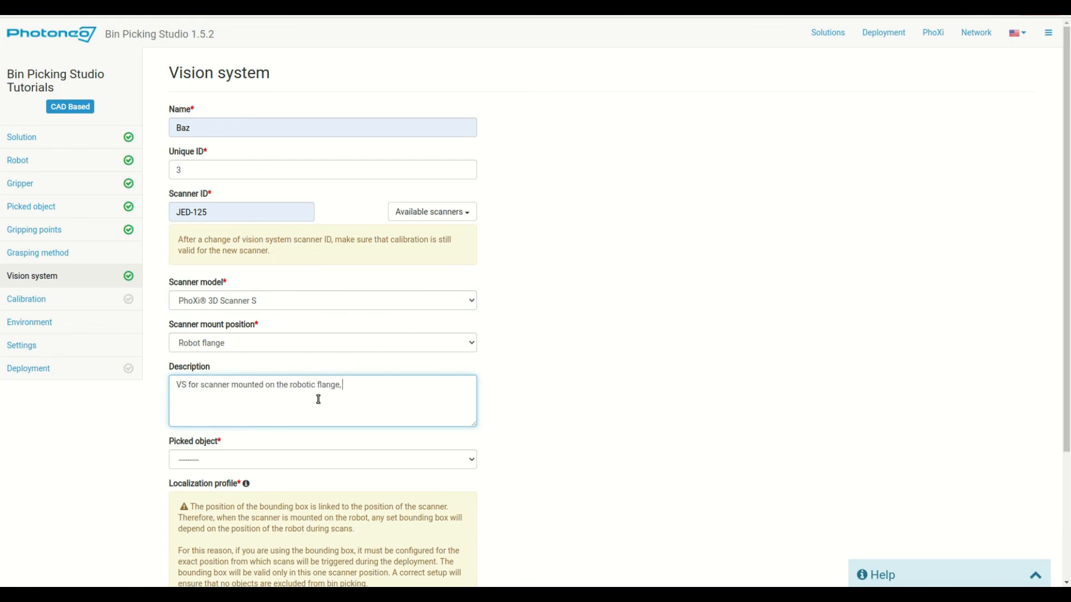
pyautogui.write(' picking part Baz')
# Set Baz as the picked object, attach Baz_generated.plcf as its localization profile, and save
pyautogui.click(299, 459)
pyautogui.click(223, 509)
pyautogui.scroll(-3, 223, 502)
pyautogui.click(257, 449)
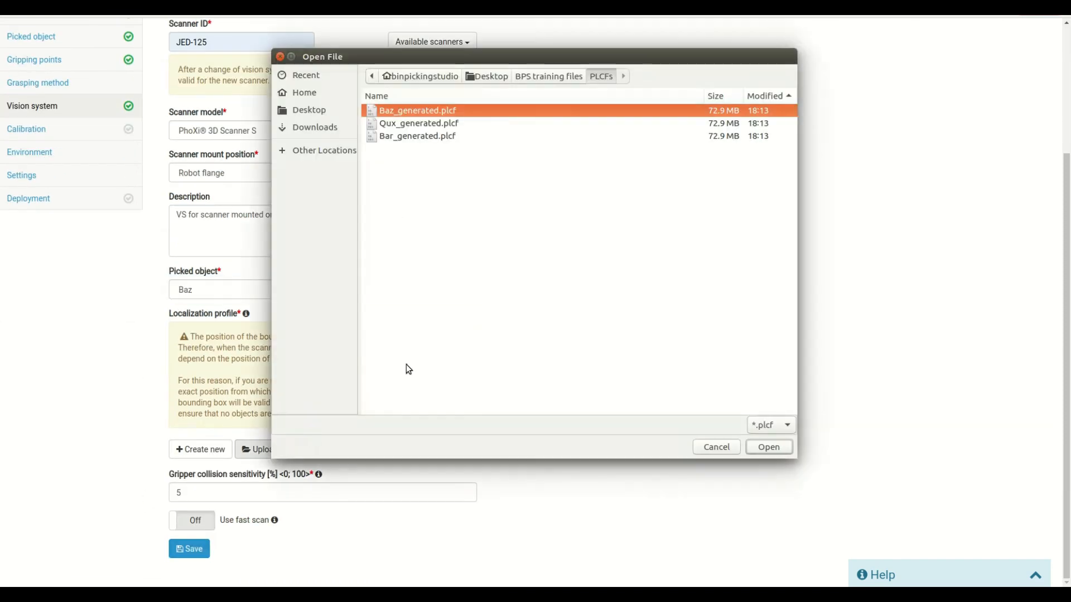
pyautogui.doubleClick(394, 111)
pyautogui.click(189, 549)
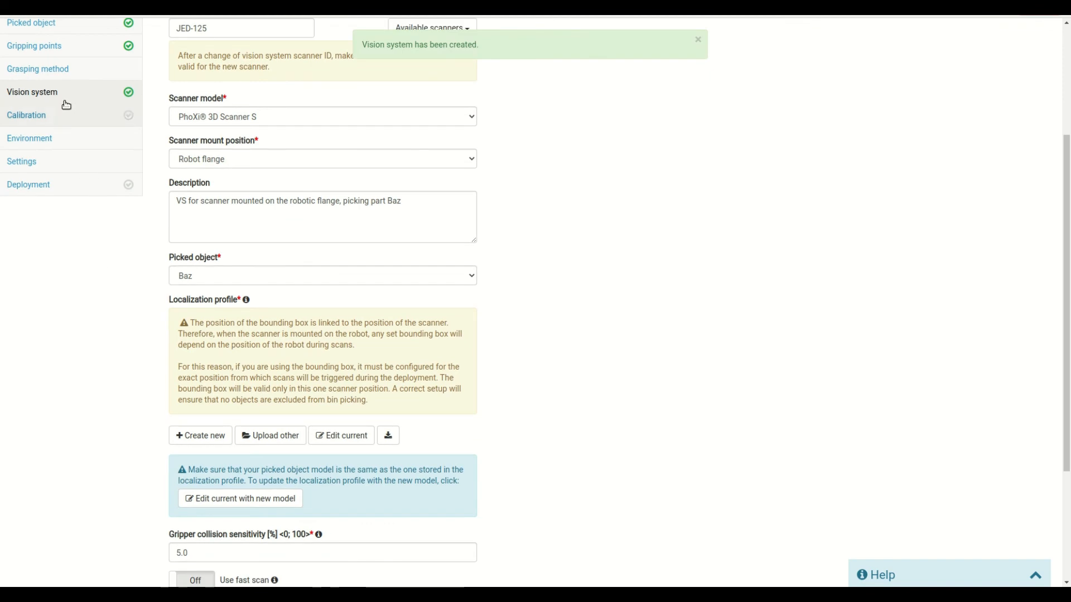
# Add a new vision system named Qux using scanner JED-125, model Scanner S, robot flange mount
pyautogui.click(65, 100)
pyautogui.click(657, 407)
pyautogui.click(220, 127)
pyautogui.write('Qux')
pyautogui.click(209, 152)
pyautogui.click(220, 212)
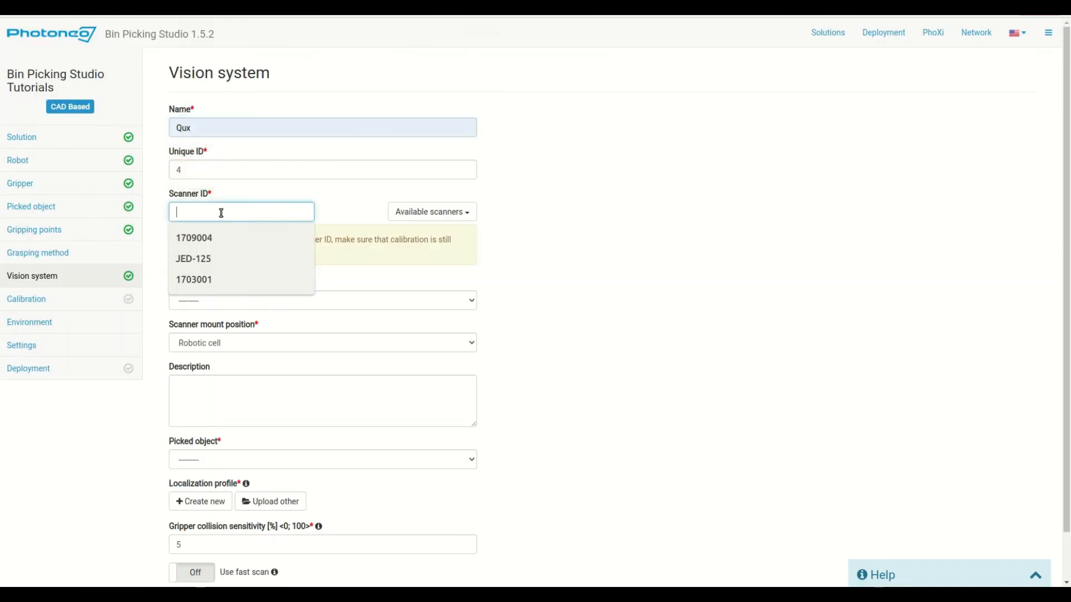
pyautogui.click(208, 260)
pyautogui.click(212, 300)
pyautogui.click(212, 326)
pyautogui.click(212, 343)
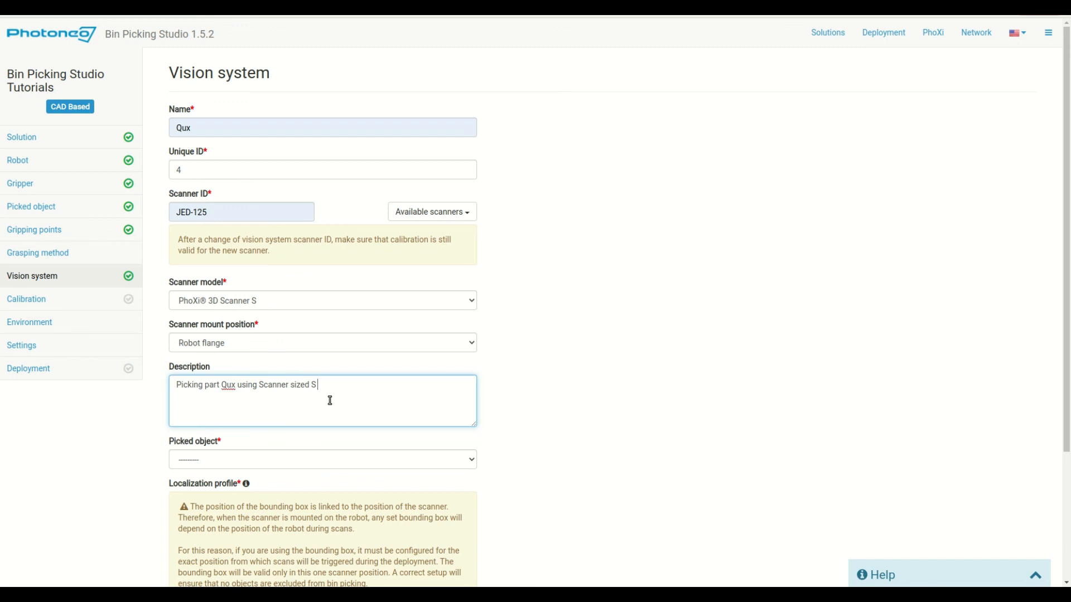
# Give Qux the Qux picked object and Qux_generated.plcf profile, save it, and view all systems
pyautogui.click(322, 459)
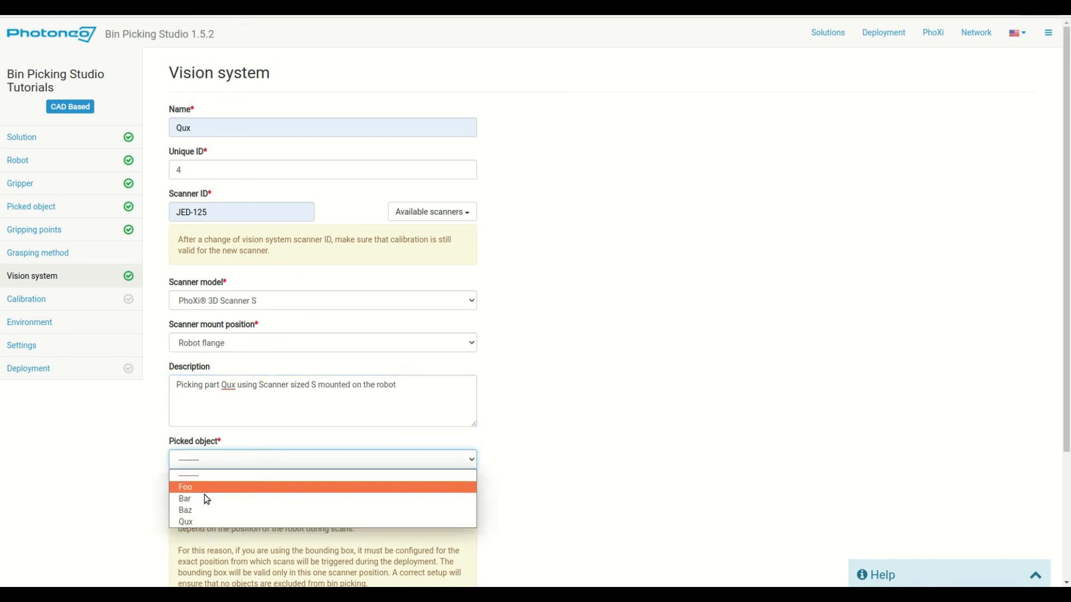
pyautogui.click(190, 516)
pyautogui.scroll(-3, 145, 520)
pyautogui.click(278, 449)
pyautogui.click(399, 122)
pyautogui.doubleClick(399, 122)
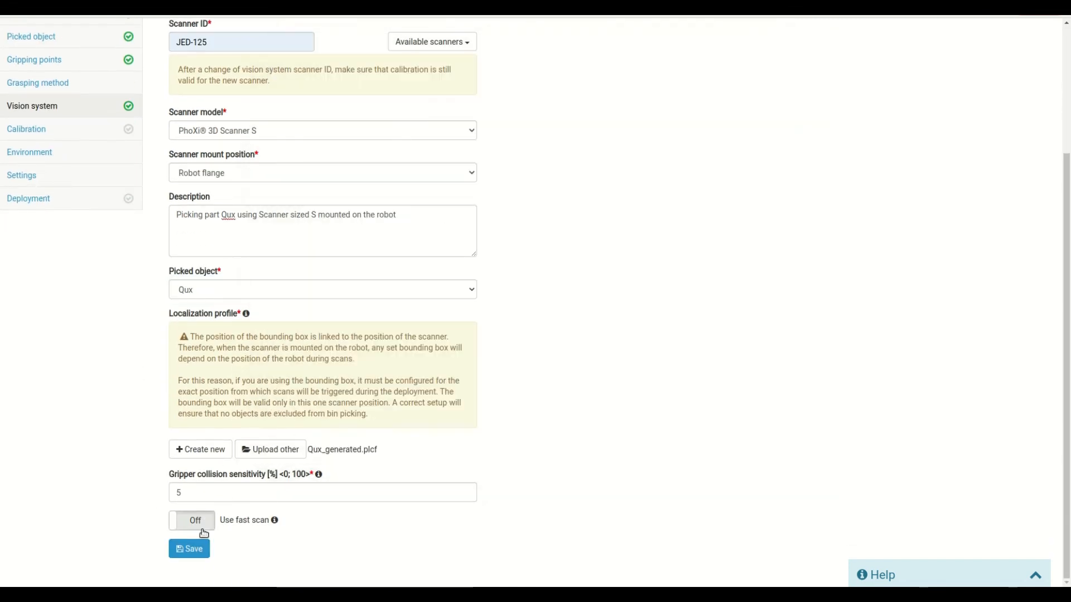
pyautogui.click(173, 550)
pyautogui.click(71, 277)
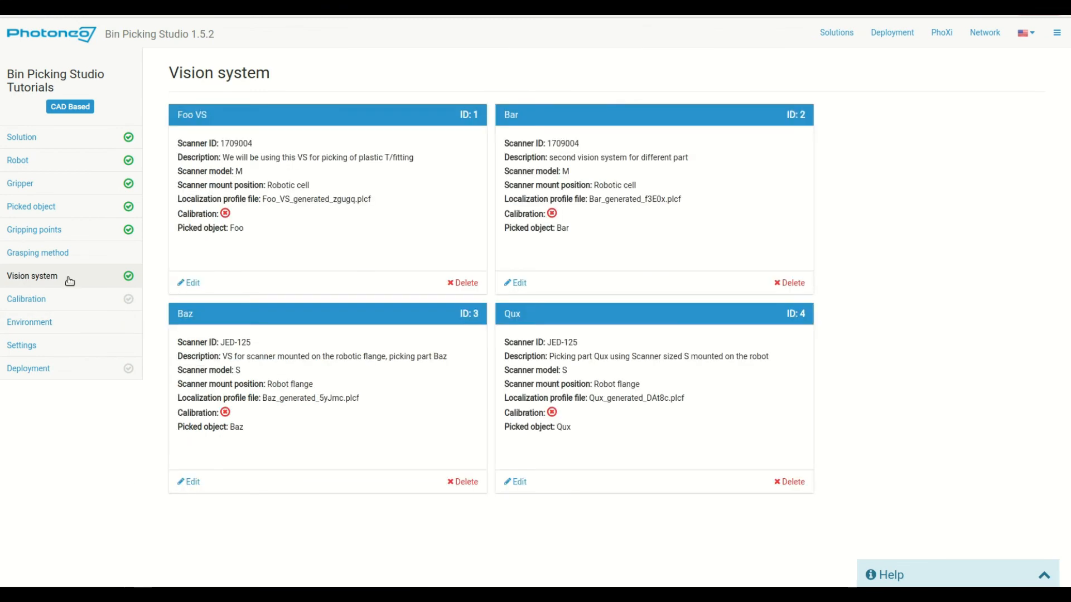